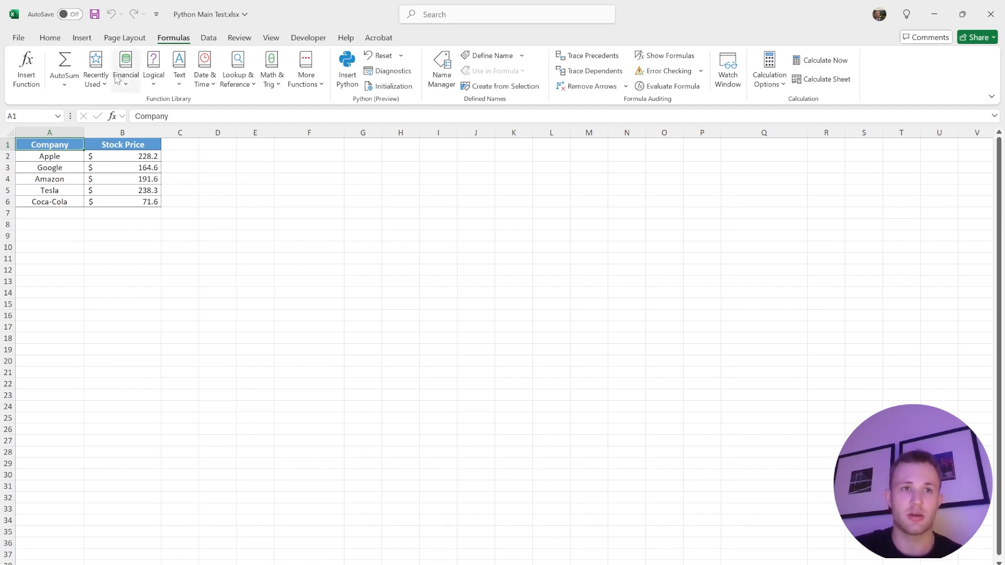
- Examine the ribbon customization options for the Python (Preview) group under Formulas, and close the options without changes
{"action": "left_click", "coordinate": [55, 41]}
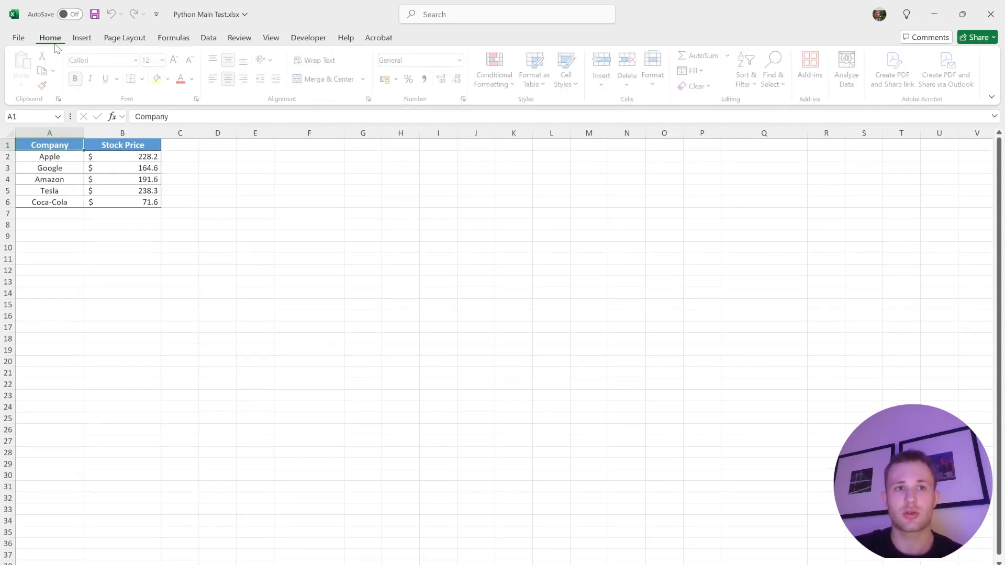
{"action": "left_click", "coordinate": [174, 42]}
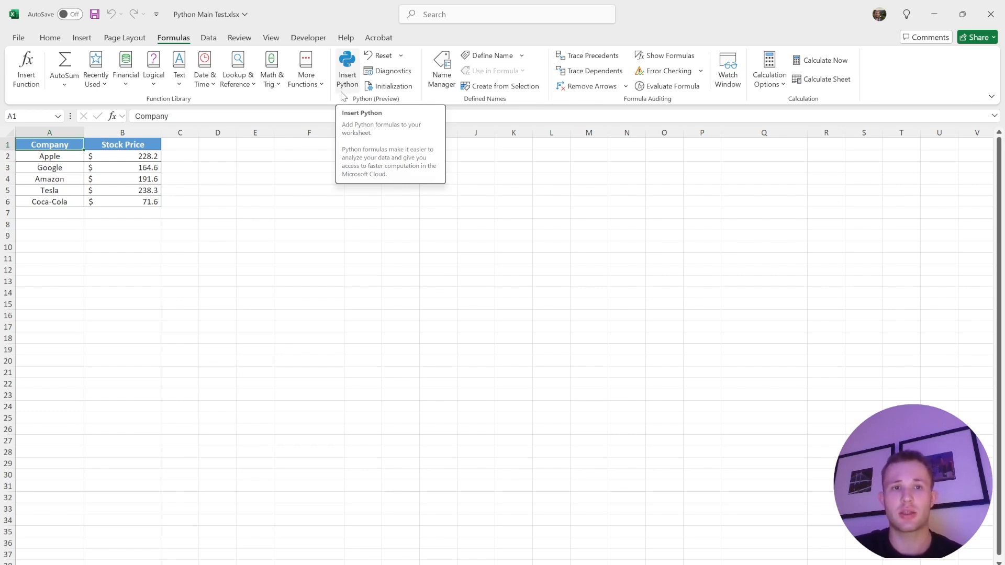
{"action": "left_click", "coordinate": [22, 42]}
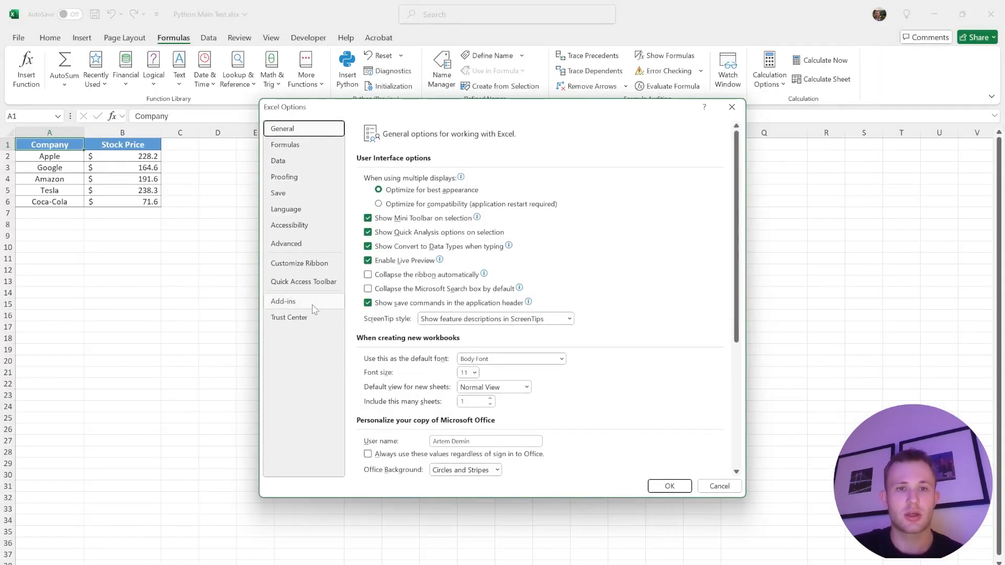
{"action": "left_click", "coordinate": [301, 264]}
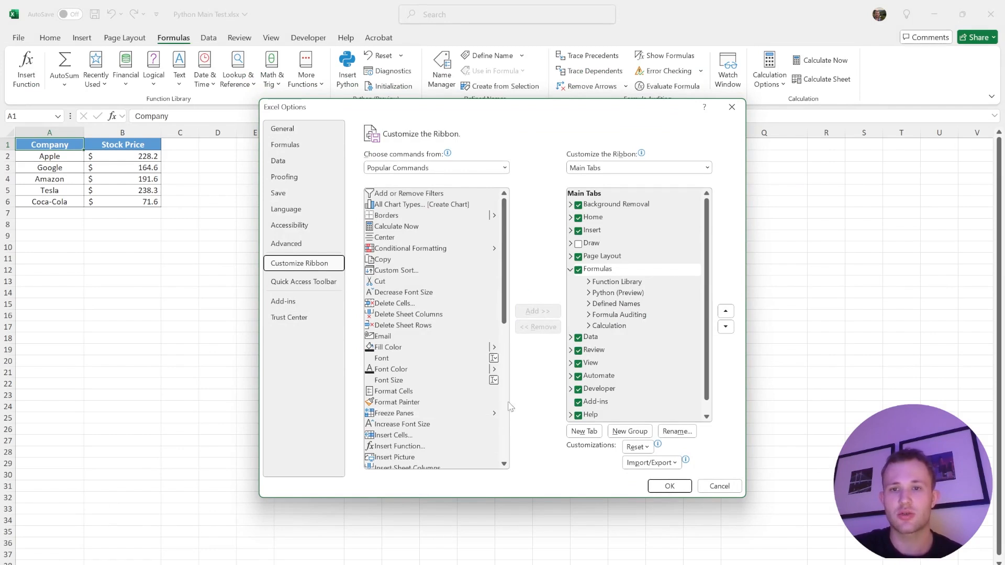
{"action": "scroll", "coordinate": [402, 315], "scroll_direction": "down", "scroll_amount": 5}
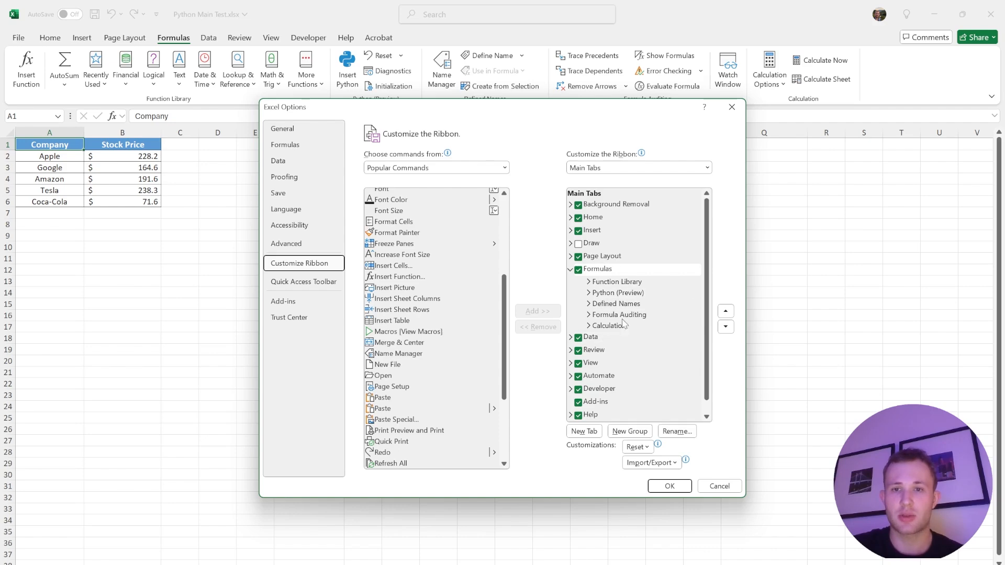
{"action": "left_click", "coordinate": [731, 108]}
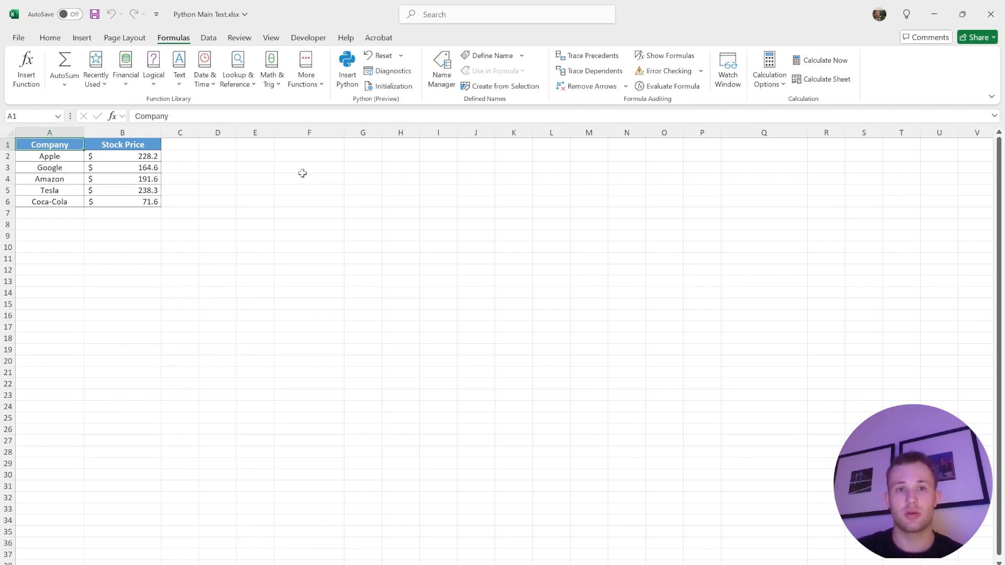
{"action": "left_click", "coordinate": [303, 173]}
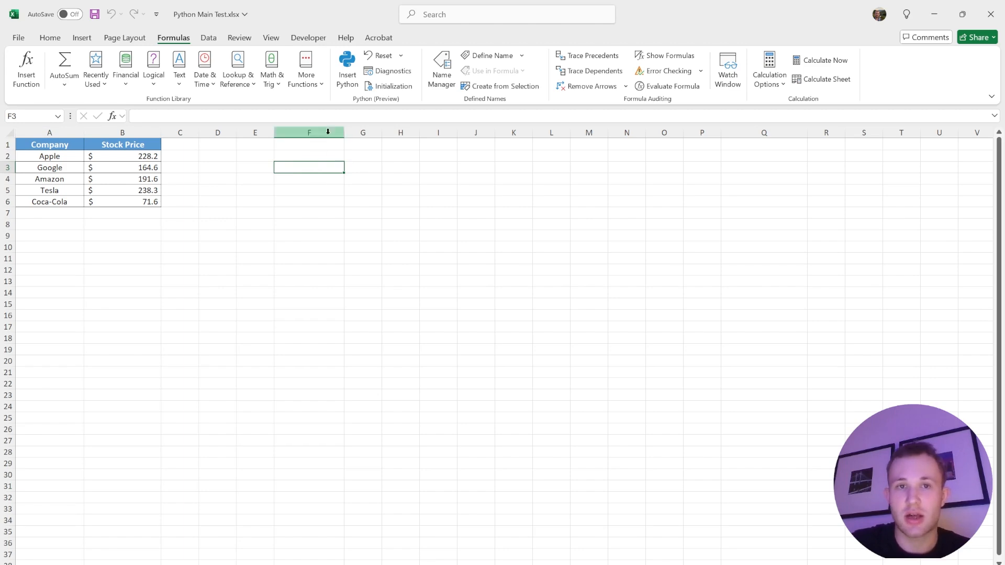
{"action": "left_click", "coordinate": [347, 86]}
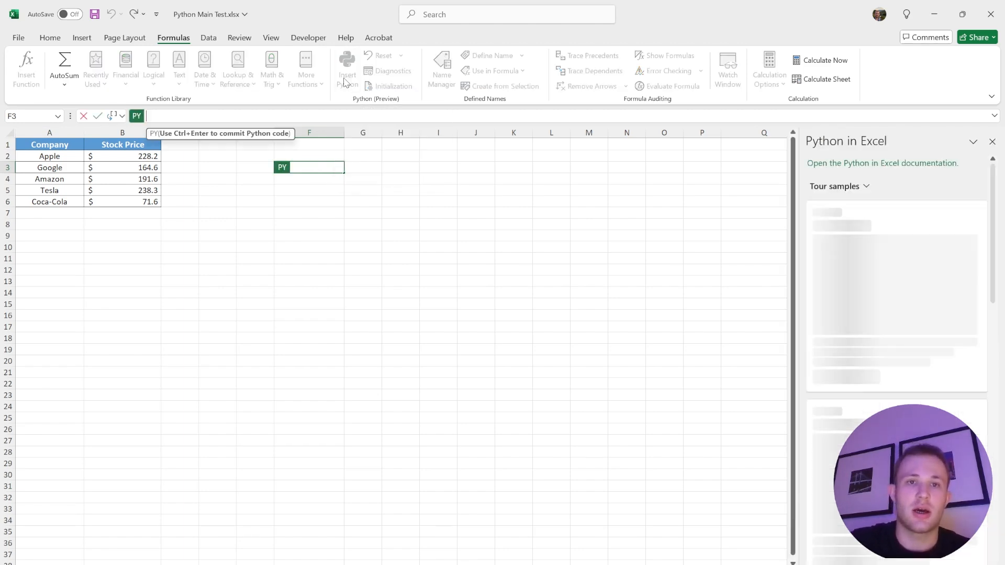
{"action": "left_click", "coordinate": [992, 141]}
{"action": "key", "text": "Escape"}
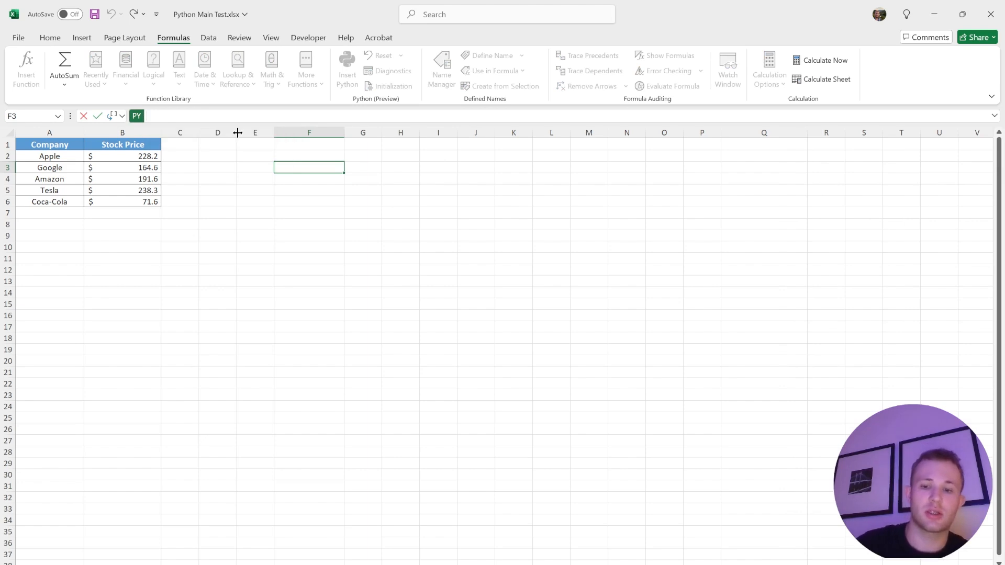
- Start a Python formula in cell F3 with =PY, enlarge the formula bar to several lines, and cancel the formula
{"action": "type", "text": "=py"}
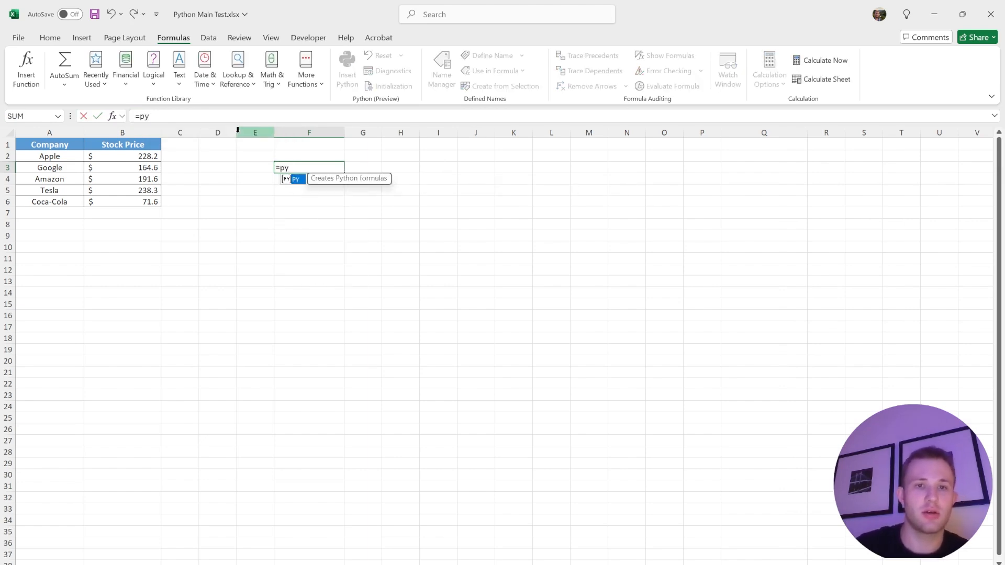
{"action": "key", "text": "Tab"}
{"action": "left_click_drag", "start_coordinate": [282, 123], "coordinate": [238, 200]}
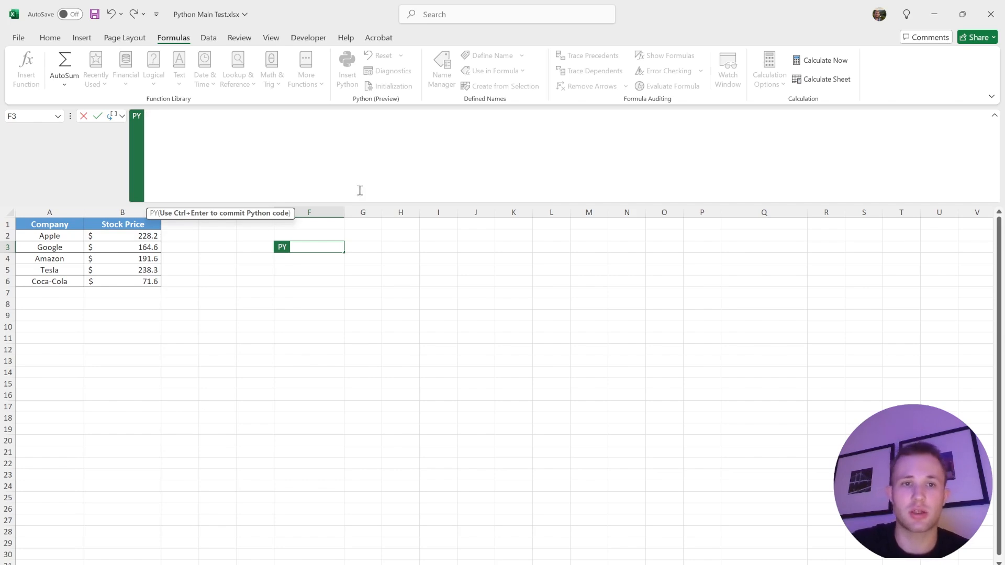
{"action": "key", "text": "Escape"}
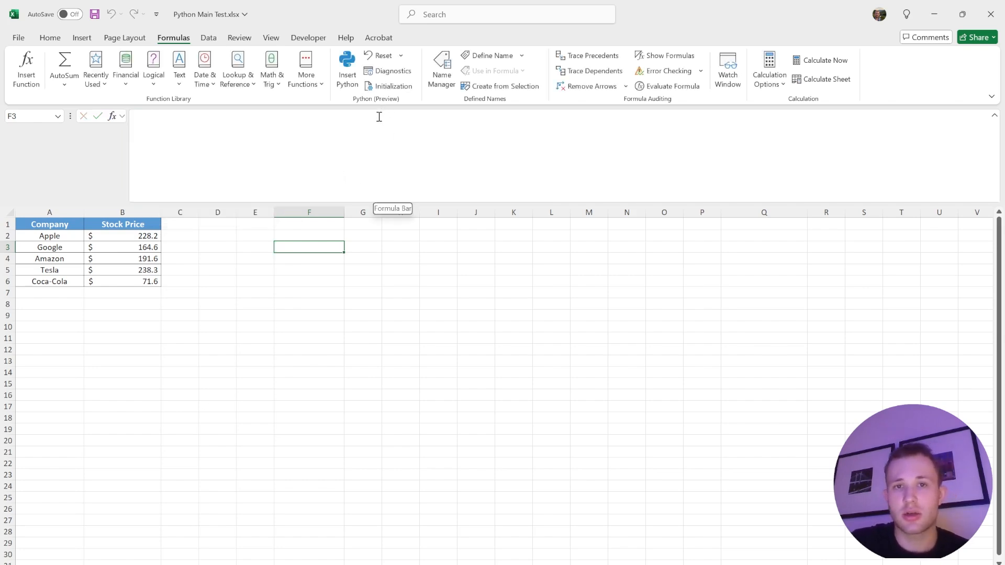
- Review the preloaded Python import statements in the Initialization settings, from numpy through seaborn and excel, and close them
{"action": "left_click", "coordinate": [398, 90]}
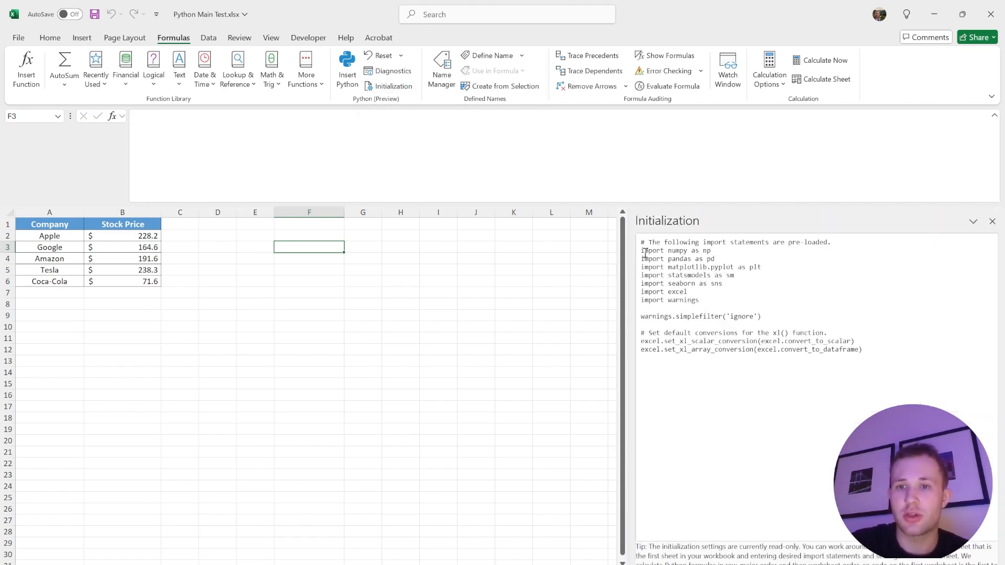
{"action": "left_click_drag", "start_coordinate": [642, 251], "coordinate": [736, 287]}
{"action": "left_click", "coordinate": [680, 253]}
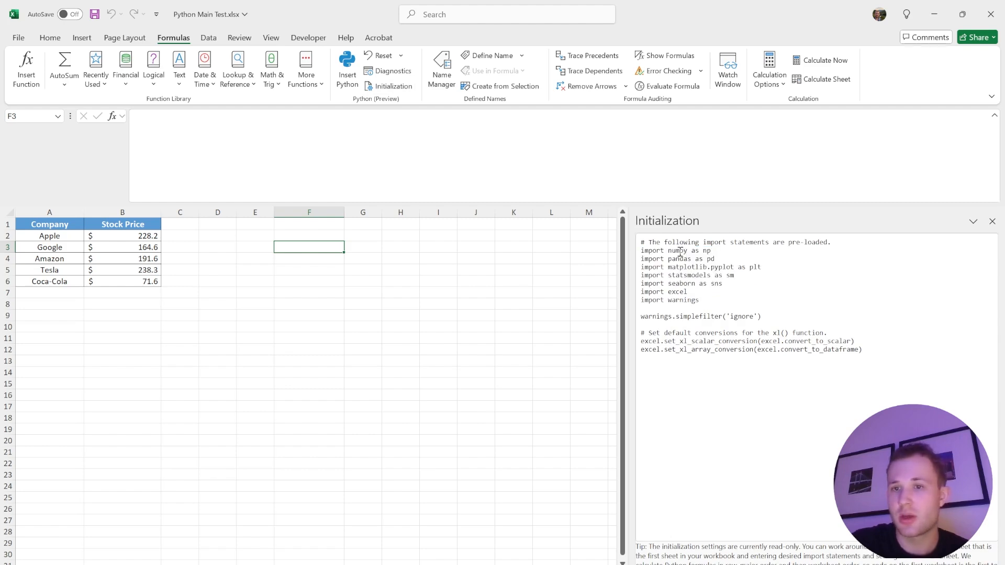
{"action": "double_click", "coordinate": [682, 267]}
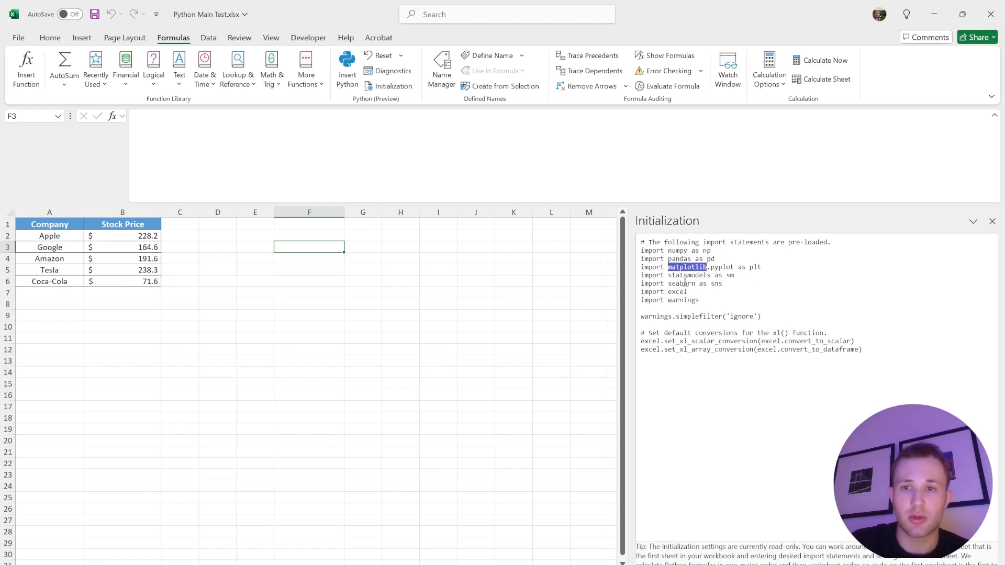
{"action": "double_click", "coordinate": [686, 276]}
{"action": "double_click", "coordinate": [680, 283]}
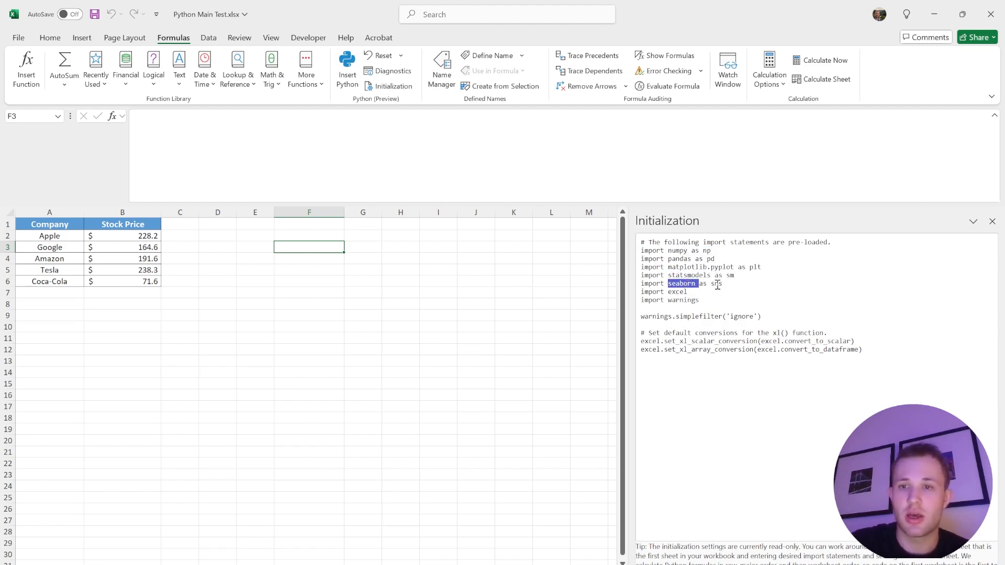
{"action": "left_click", "coordinate": [730, 287]}
{"action": "left_click_drag", "start_coordinate": [731, 287], "coordinate": [634, 255]}
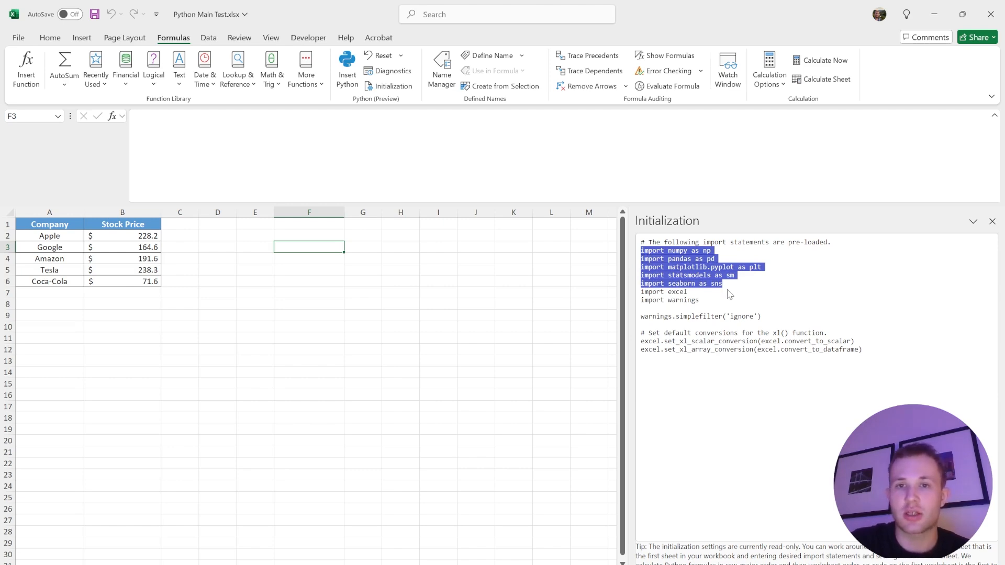
{"action": "left_click_drag", "start_coordinate": [692, 293], "coordinate": [643, 296]}
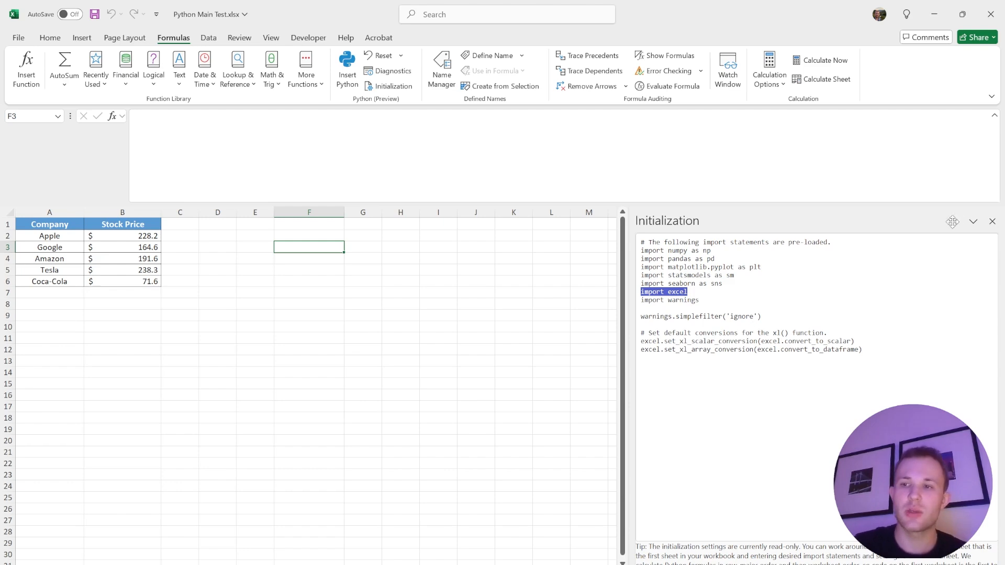
{"action": "left_click", "coordinate": [992, 222]}
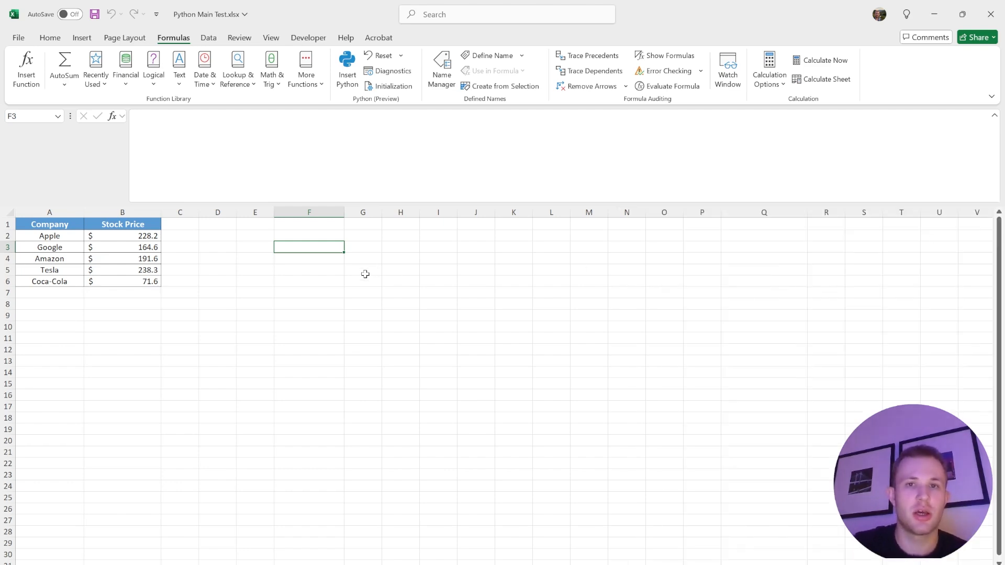
- Insert a Python formula in F3 and define col1 as the Company range A1:A6 with headers=True
{"action": "left_click", "coordinate": [346, 78]}
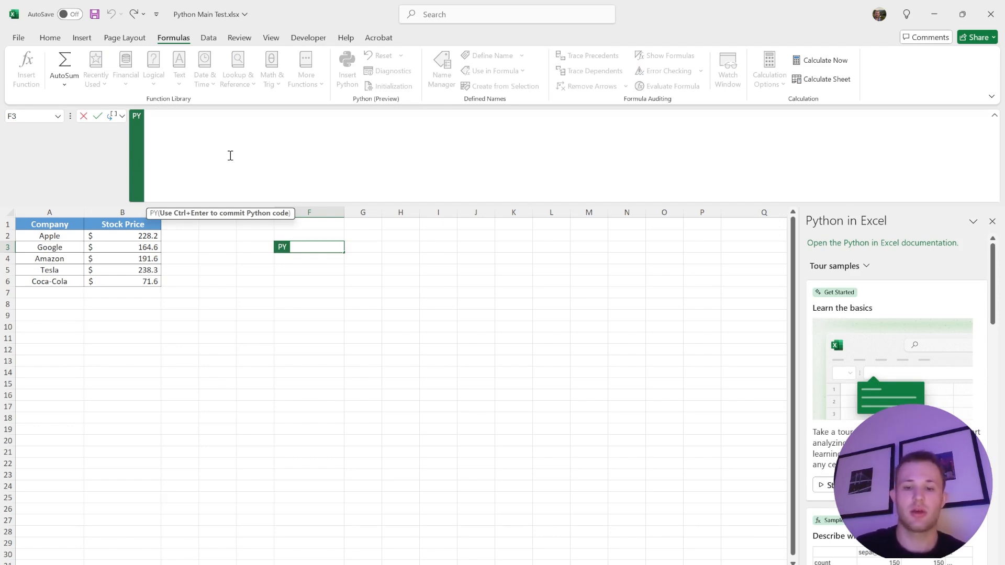
{"action": "type", "text": "col1 ="}
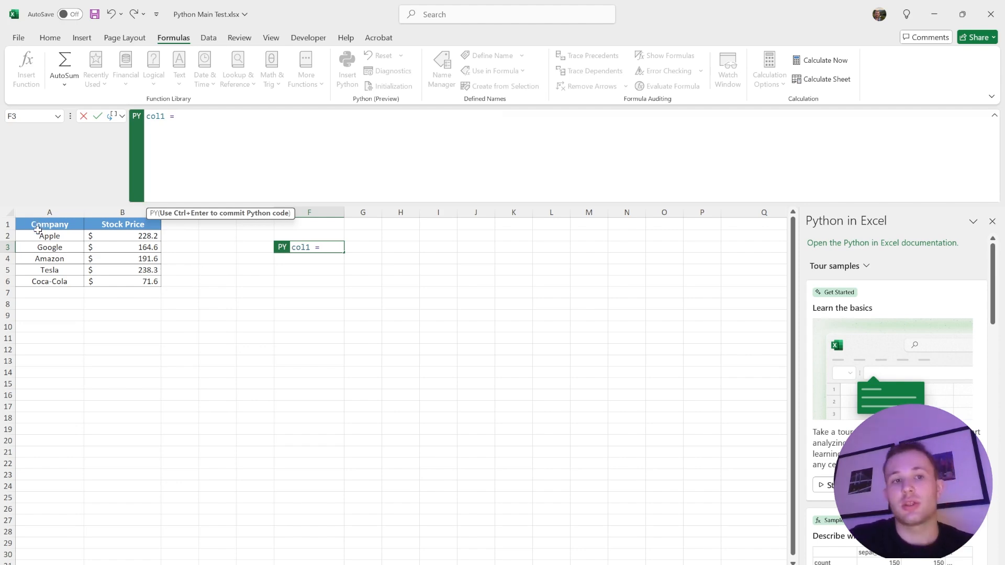
{"action": "left_click_drag", "start_coordinate": [43, 227], "coordinate": [95, 283]}
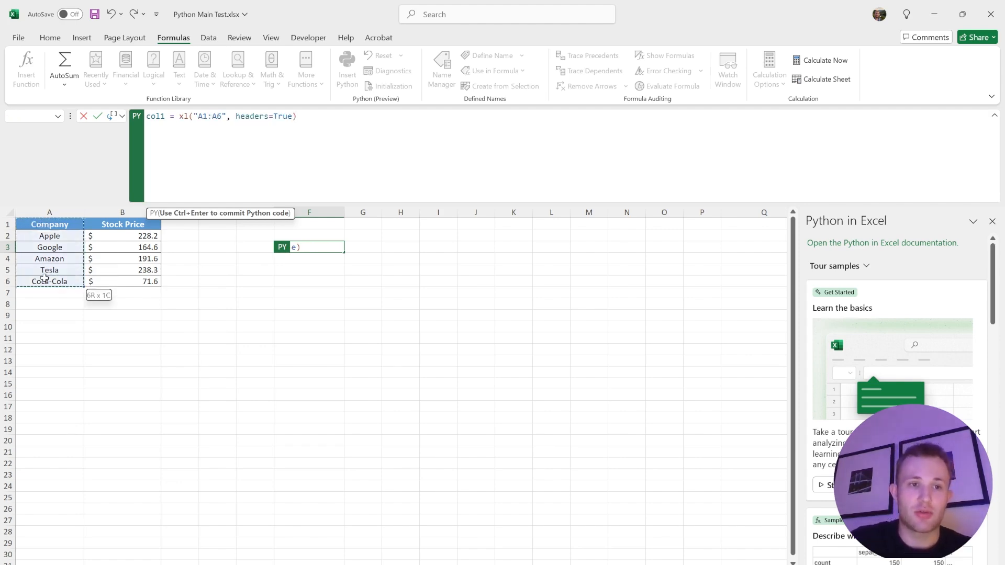
{"action": "left_click_drag", "start_coordinate": [236, 117], "coordinate": [293, 120]}
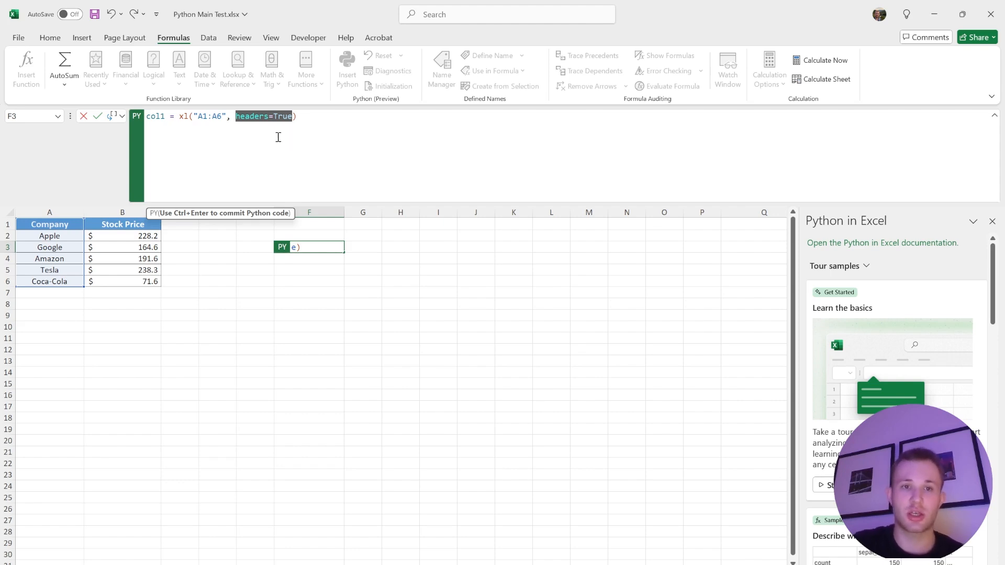
- Add a second code line defining col2 as the Stock Price range B1:B6 with headers=True
{"action": "left_click", "coordinate": [324, 120]}
{"action": "key", "text": "Return"}
{"action": "type", "text": "co"}
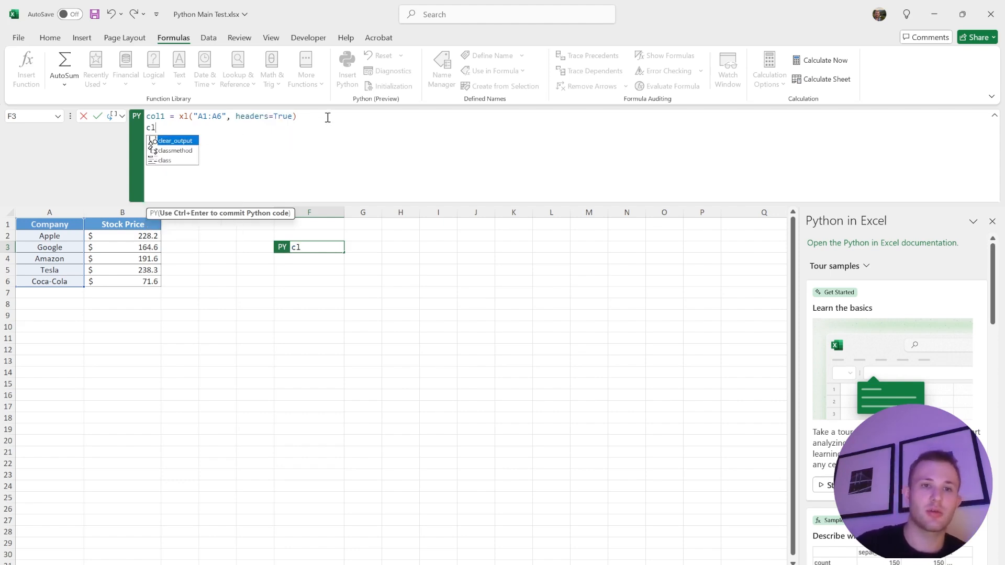
{"action": "type", "text": "l2 ="}
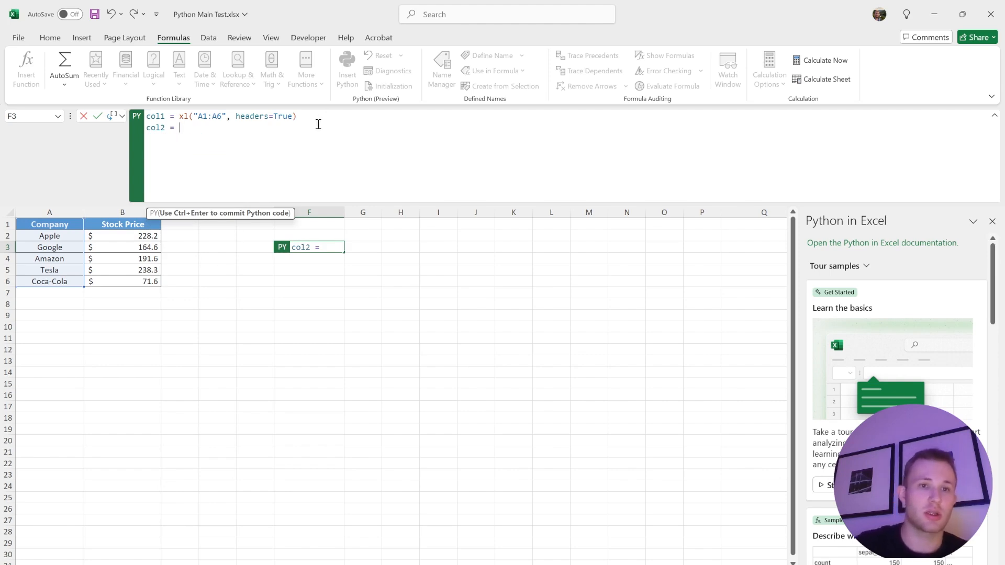
{"action": "left_click_drag", "start_coordinate": [101, 222], "coordinate": [125, 281]}
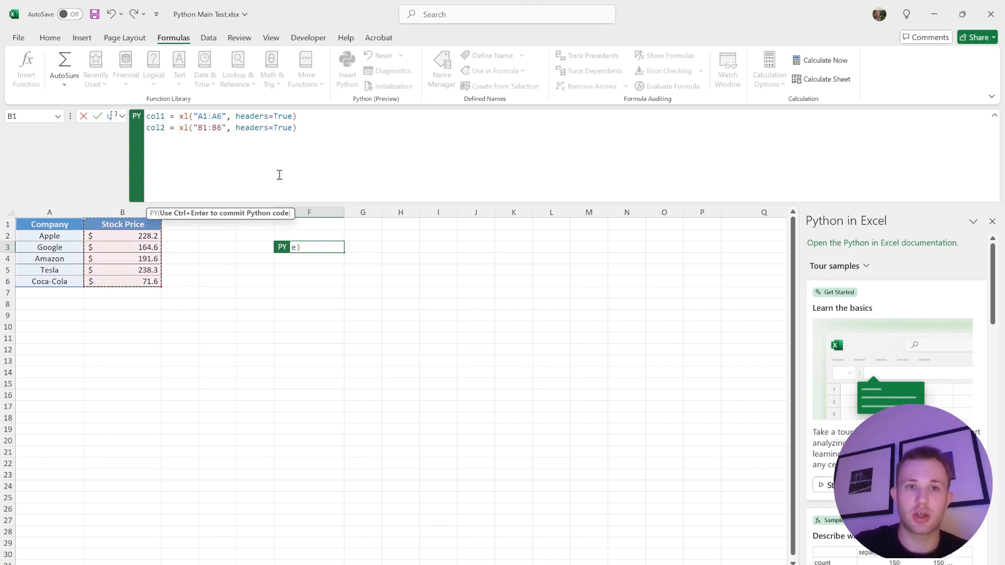
{"action": "left_click", "coordinate": [314, 134]}
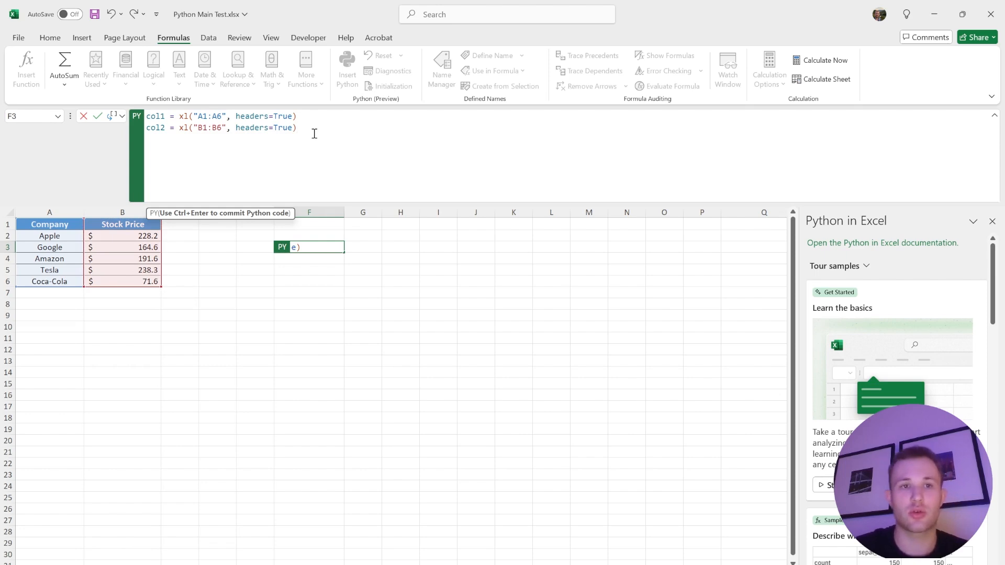
- Leave a blank line below col2 and begin the assignment data = pd.DataFrame
{"action": "key", "text": "Return"}
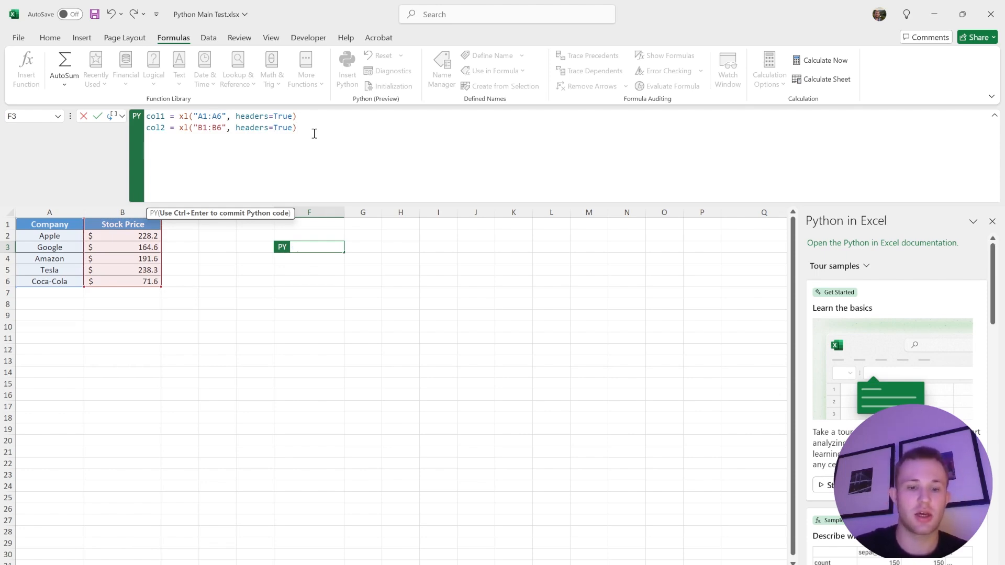
{"action": "key", "text": "Return"}
{"action": "type", "text": "data "}
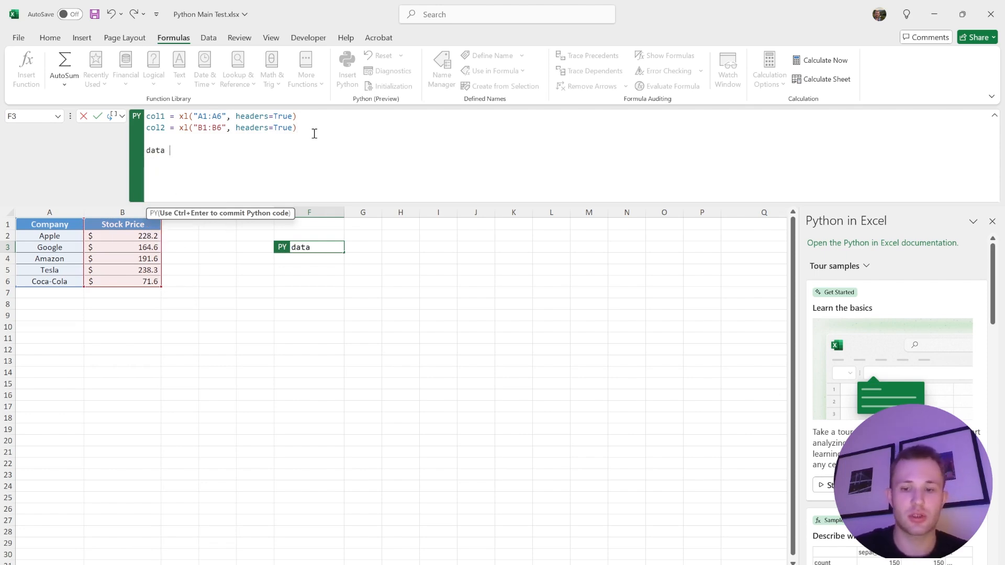
{"action": "type", "text": "="}
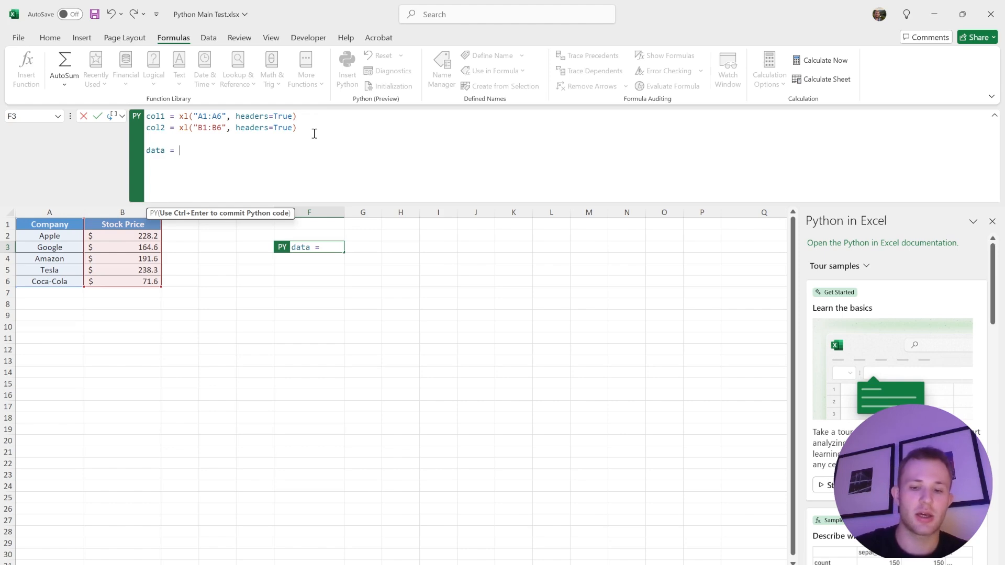
{"action": "type", "text": " pd.Daf"}
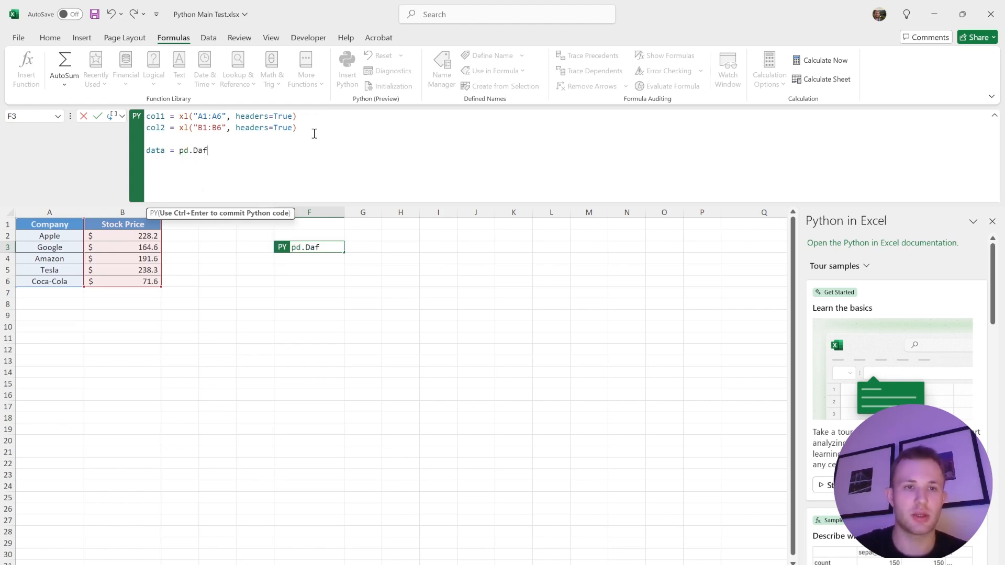
{"action": "key", "text": "BackSpace"}
{"action": "type", "text": "ta"}
{"action": "key", "text": "Tab"}
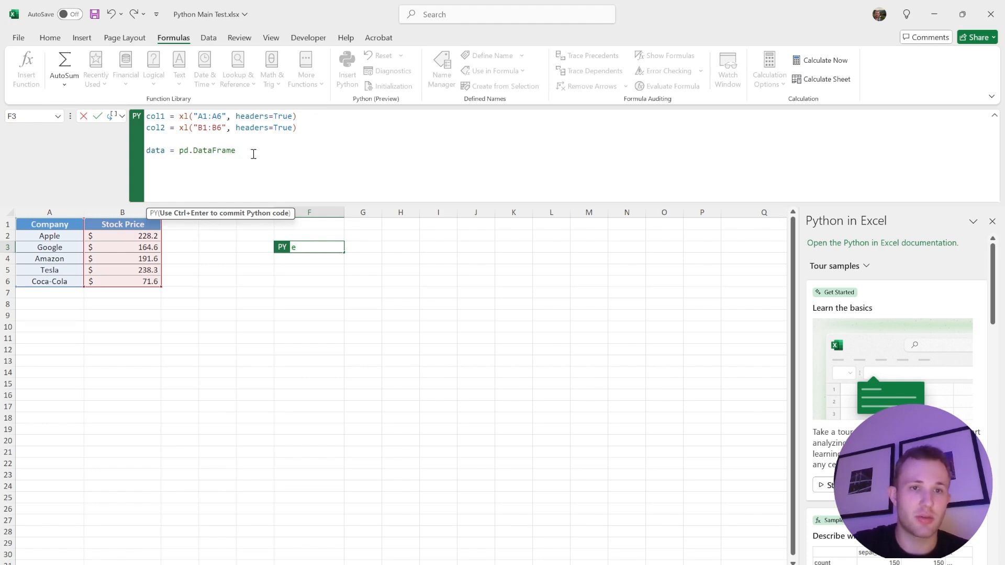
{"action": "left_click_drag", "start_coordinate": [179, 151], "coordinate": [250, 152]}
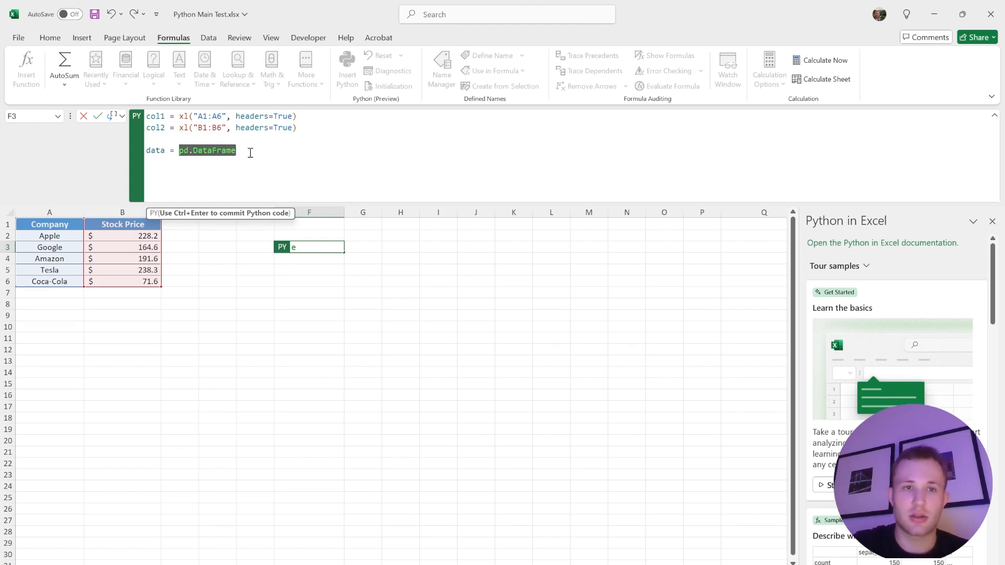
{"action": "left_click", "coordinate": [181, 153]}
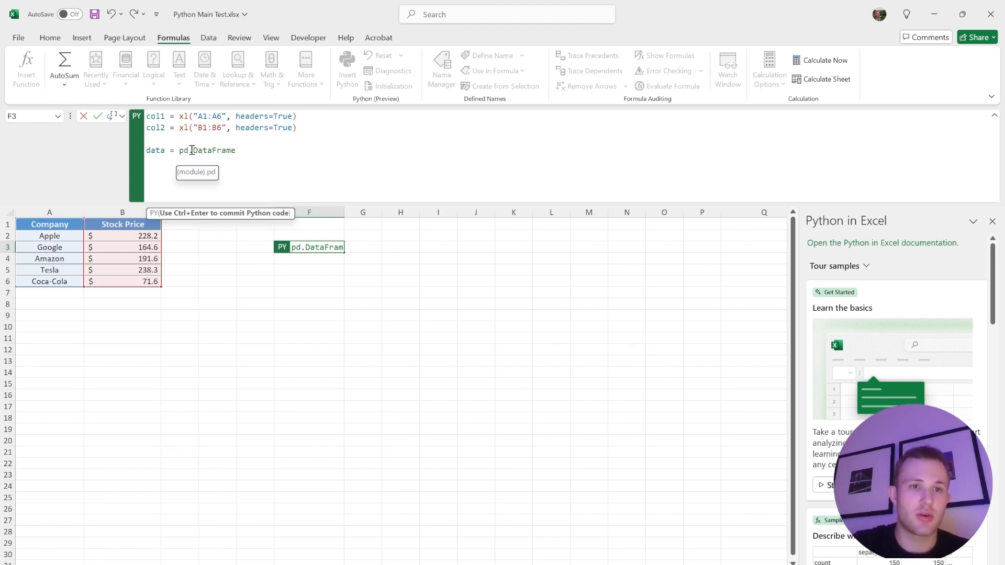
{"action": "left_click_drag", "start_coordinate": [181, 152], "coordinate": [237, 152]}
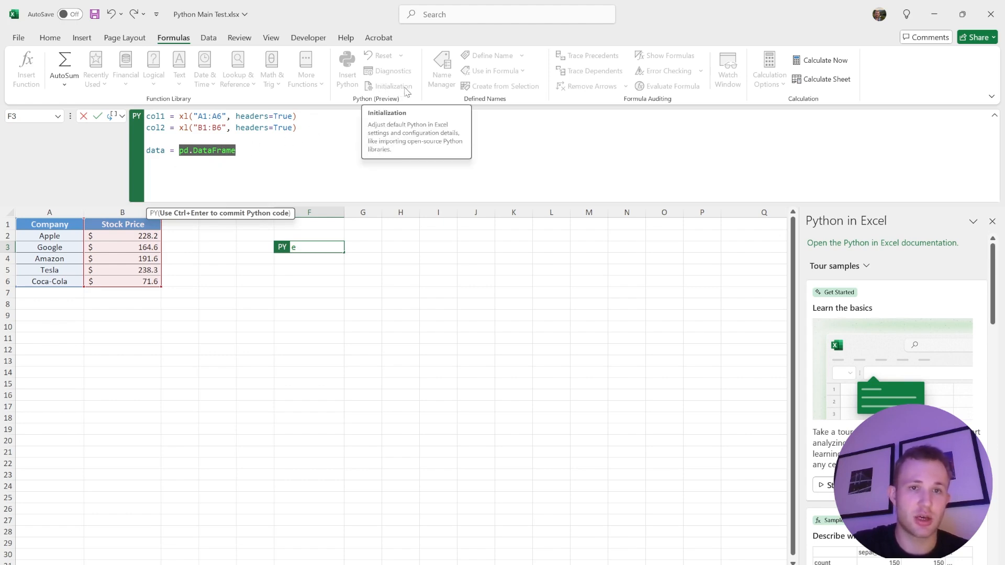
- Open a dictionary in the pd.DataFrame call and begin its 'Company' entry with col1 on an indented line
{"action": "left_click", "coordinate": [275, 152]}
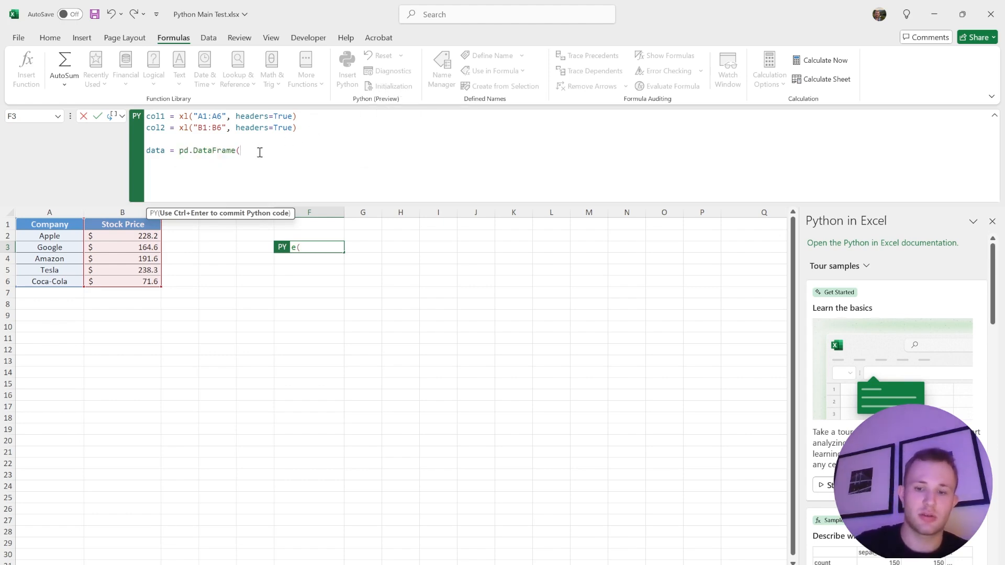
{"action": "type", "text": "({"}
{"action": "key", "text": "Return"}
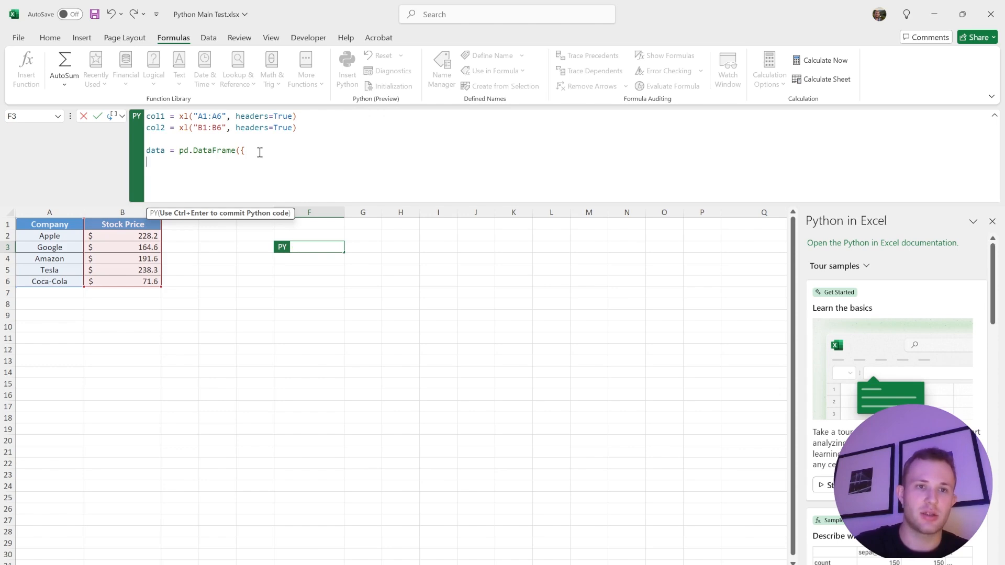
{"action": "type", "text": "'"}
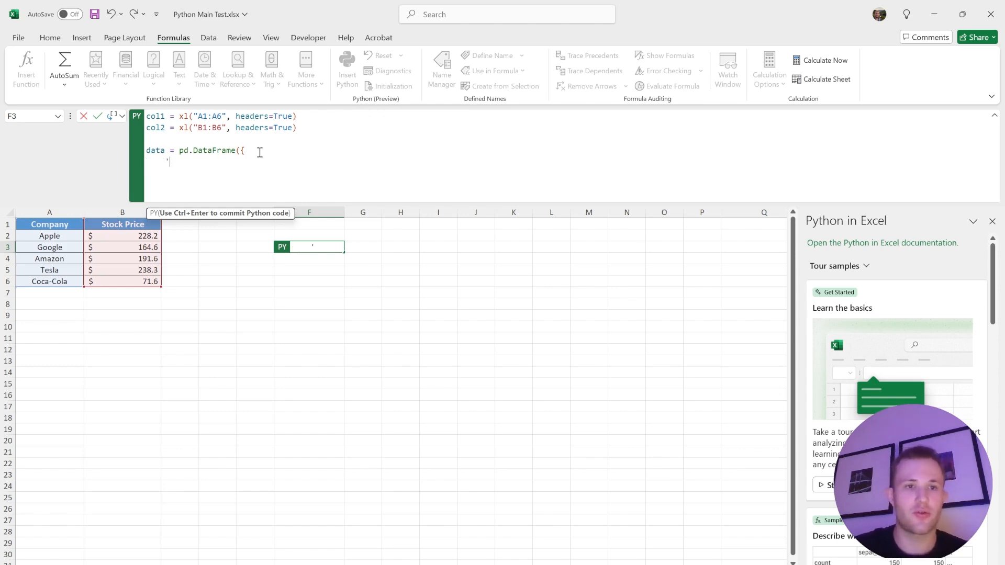
{"action": "type", "text": "Company#"}
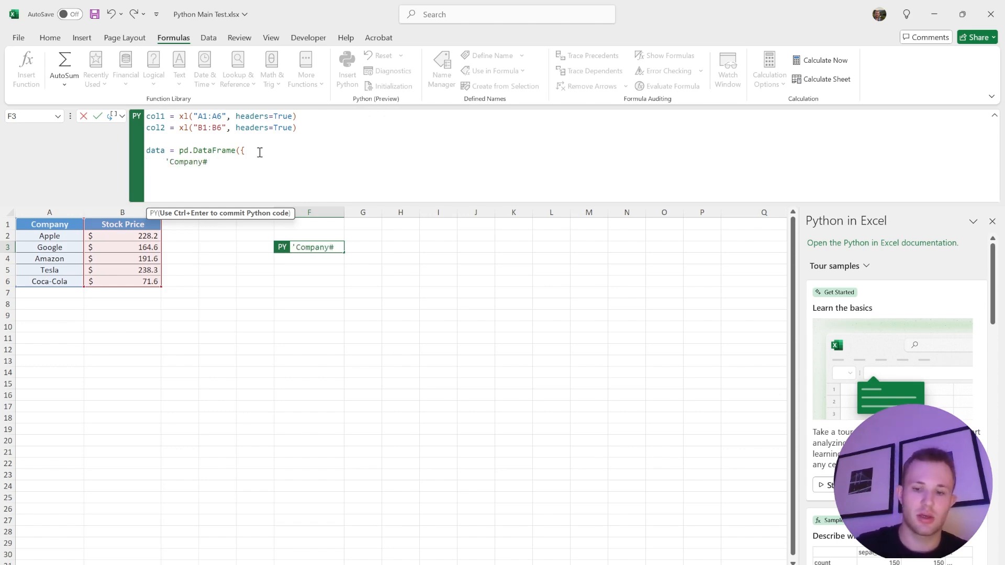
{"action": "key", "text": "BackSpace"}
{"action": "type", "text": "':"}
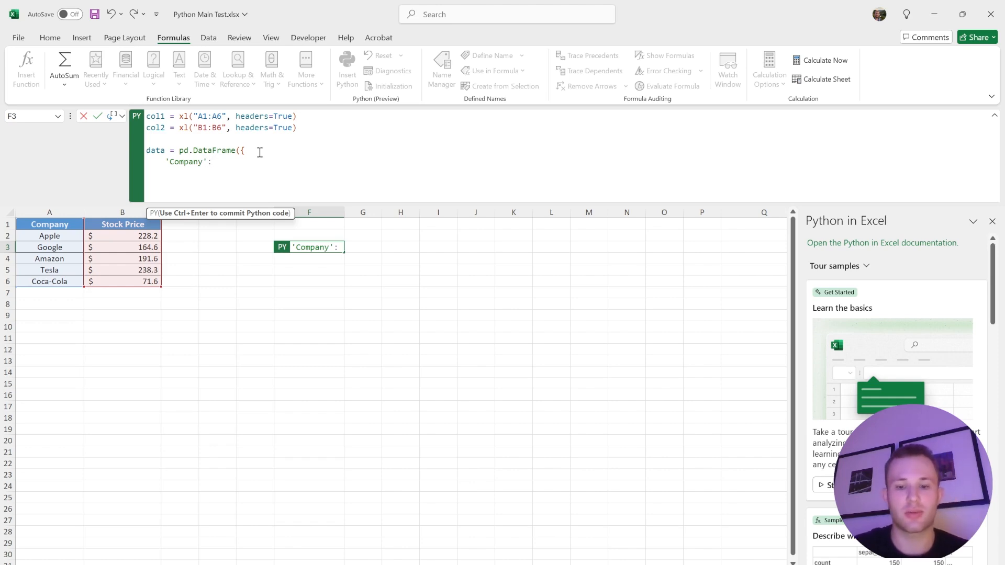
{"action": "type", "text": "col1"}
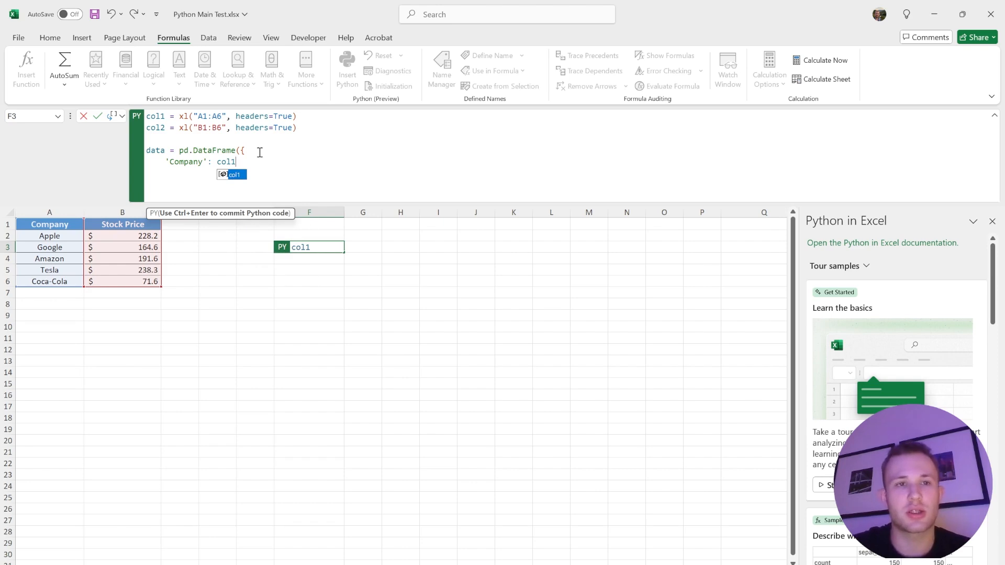
- Complete the Company entry as col1['Company'].values, ending with a comma and a new line
{"action": "left_click_drag", "start_coordinate": [179, 116], "coordinate": [321, 120]}
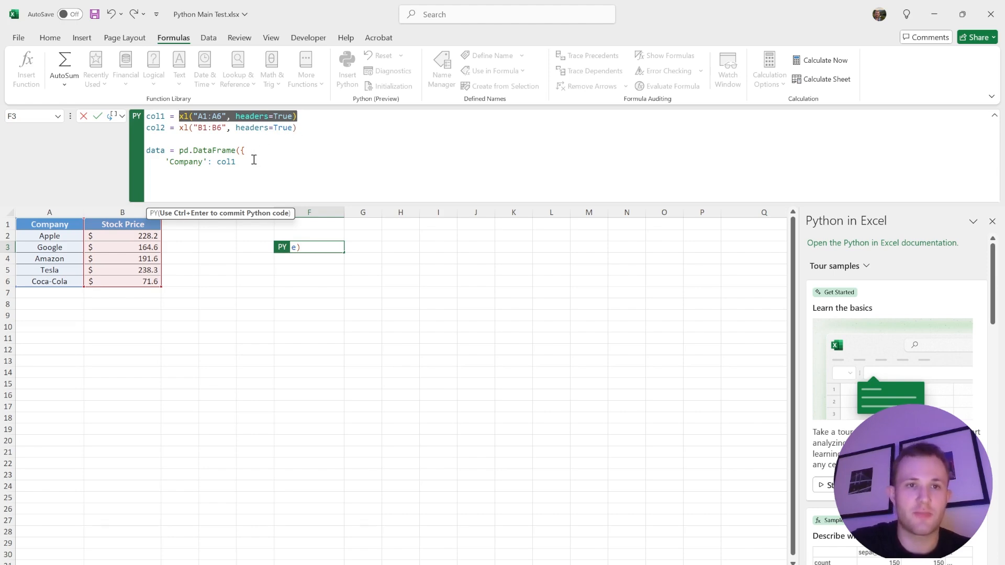
{"action": "left_click_drag", "start_coordinate": [178, 128], "coordinate": [292, 138]}
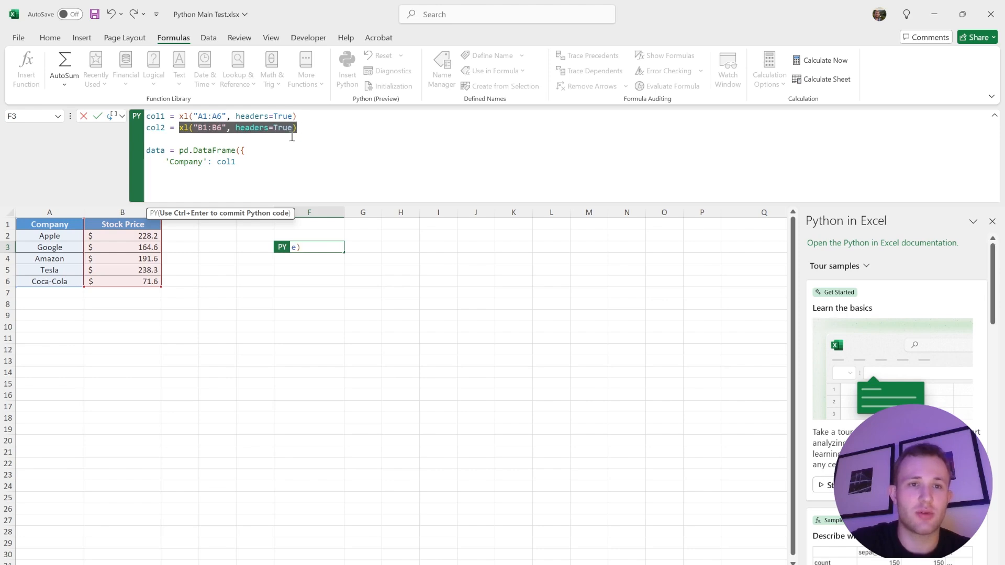
{"action": "left_click", "coordinate": [251, 159]}
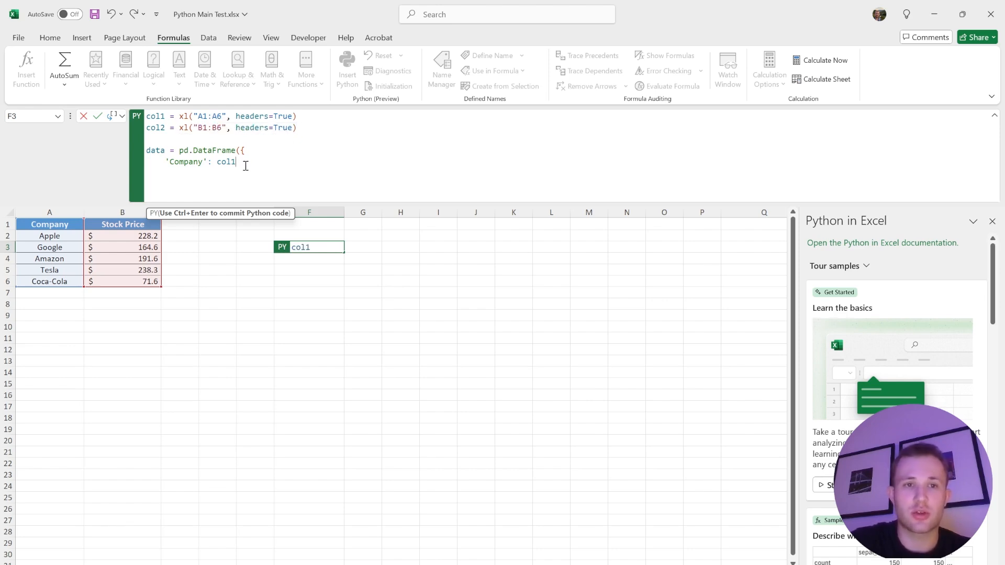
{"action": "type", "text": "['"}
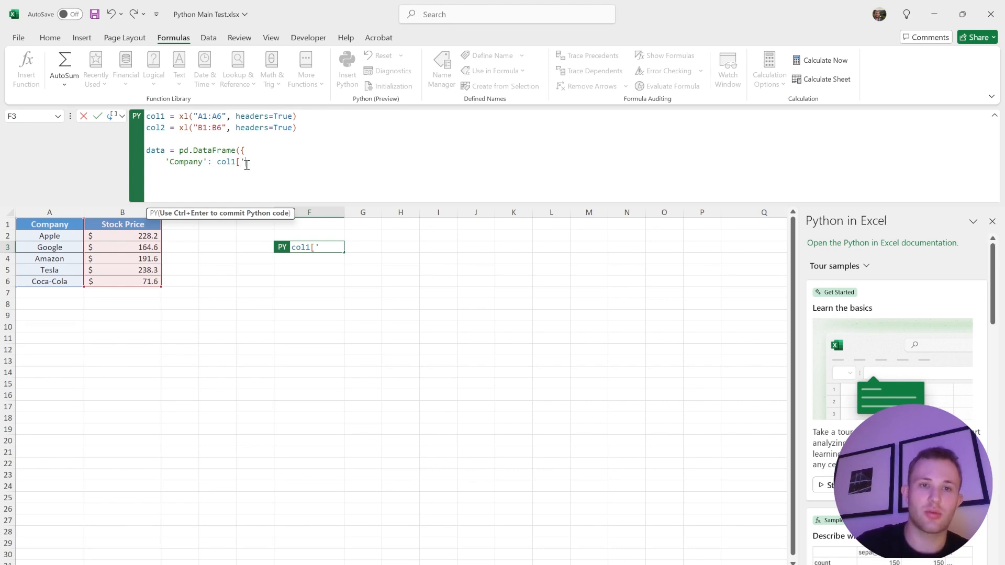
{"action": "type", "text": "Company"}
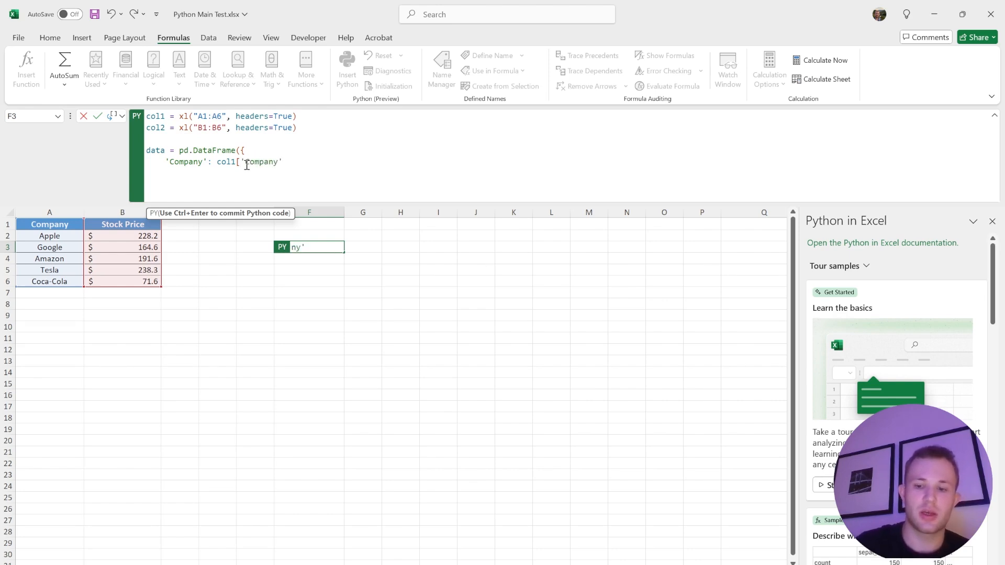
{"action": "type", "text": "'].values"}
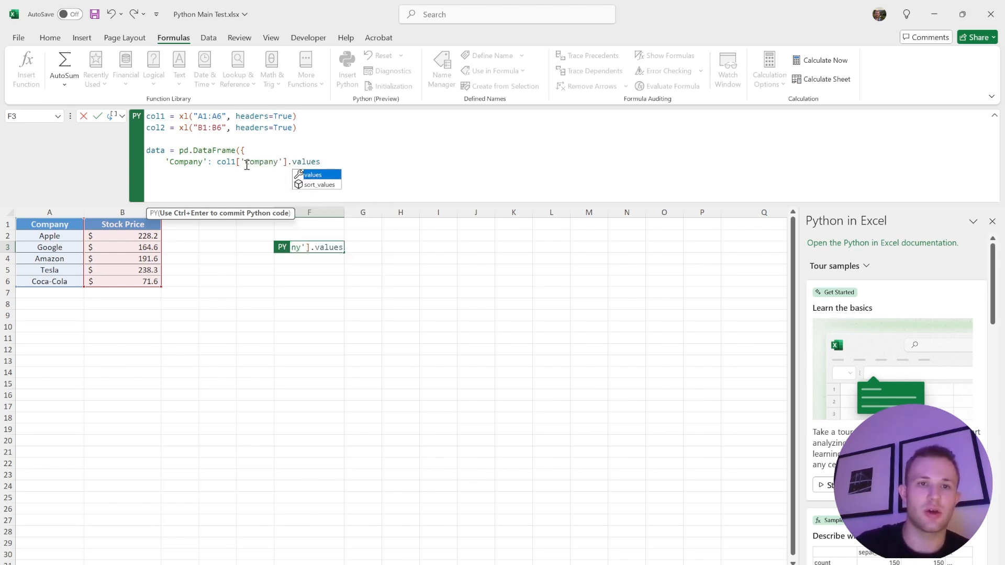
{"action": "type", "text": ","}
{"action": "key", "text": "Return"}
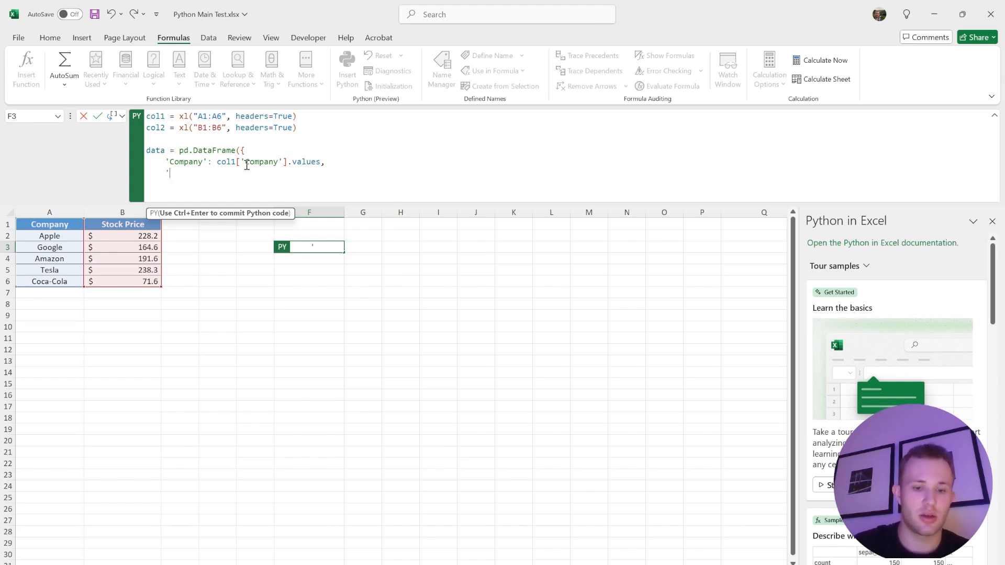
- Add the dictionary entry 'Stock Price': col2['Stock Price'].values, with a trailing comma
{"action": "type", "text": "'"}
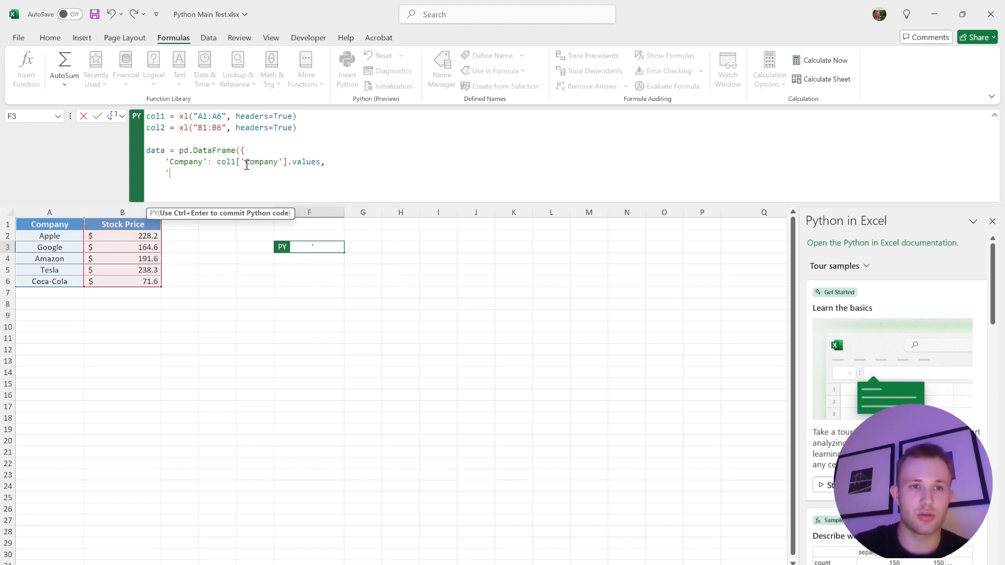
{"action": "type", "text": "Stock Price"}
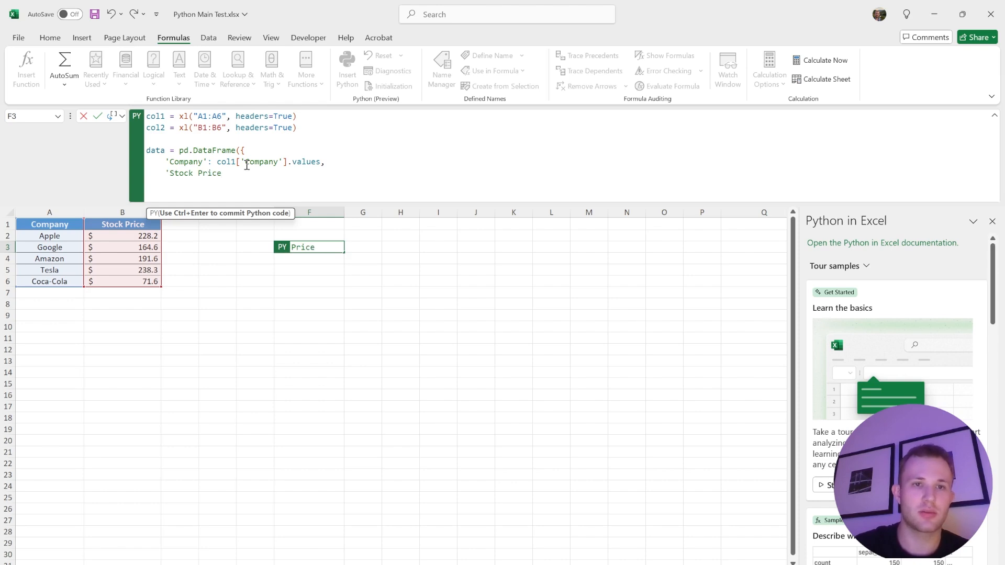
{"action": "type", "text": "': co"}
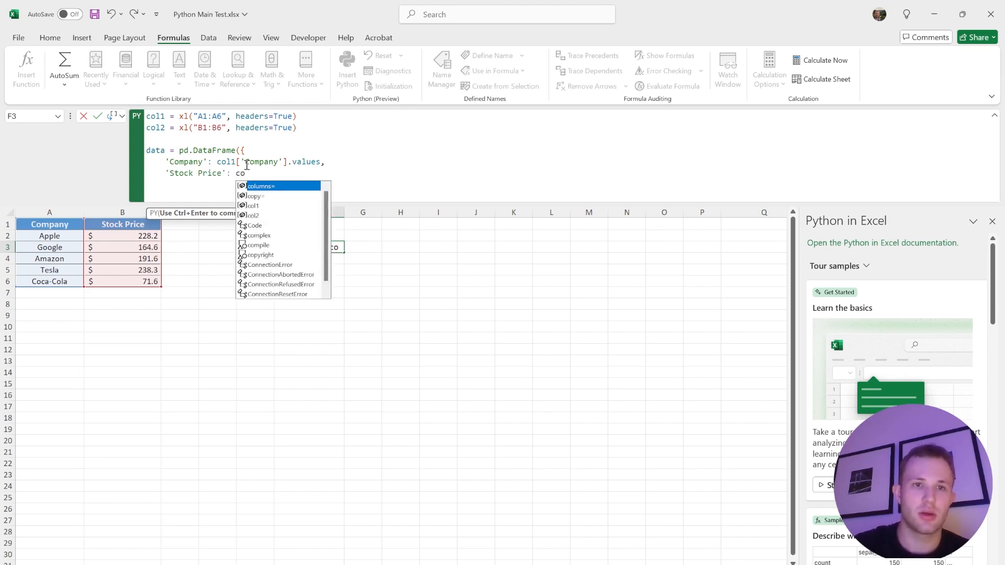
{"action": "type", "text": "l2["}
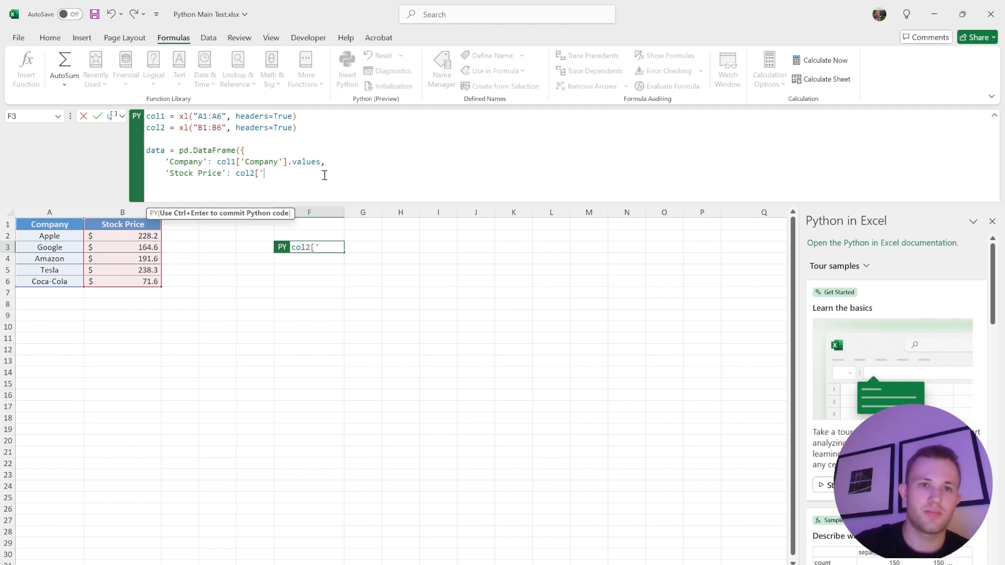
{"action": "type", "text": "'Stock "}
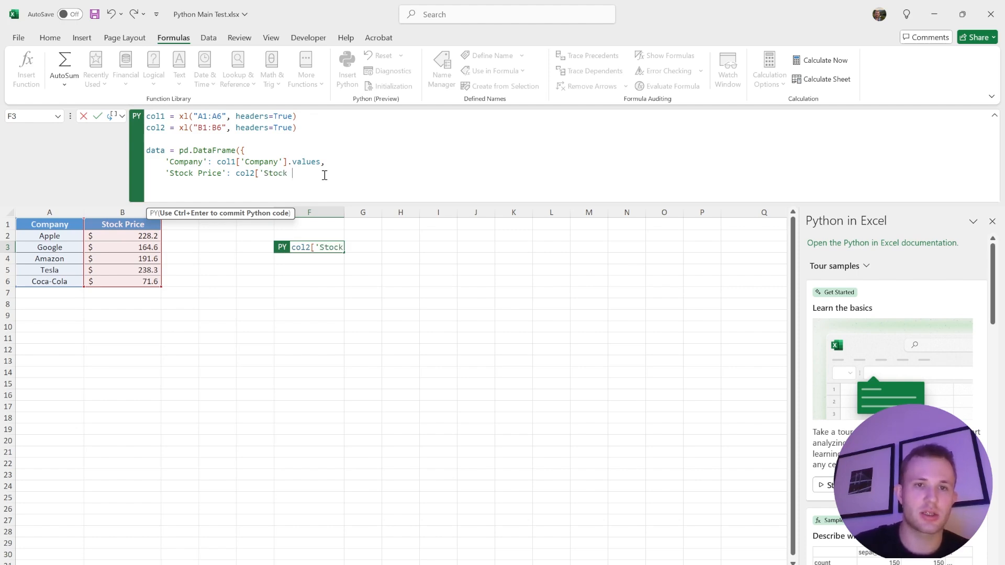
{"action": "type", "text": "Price'"}
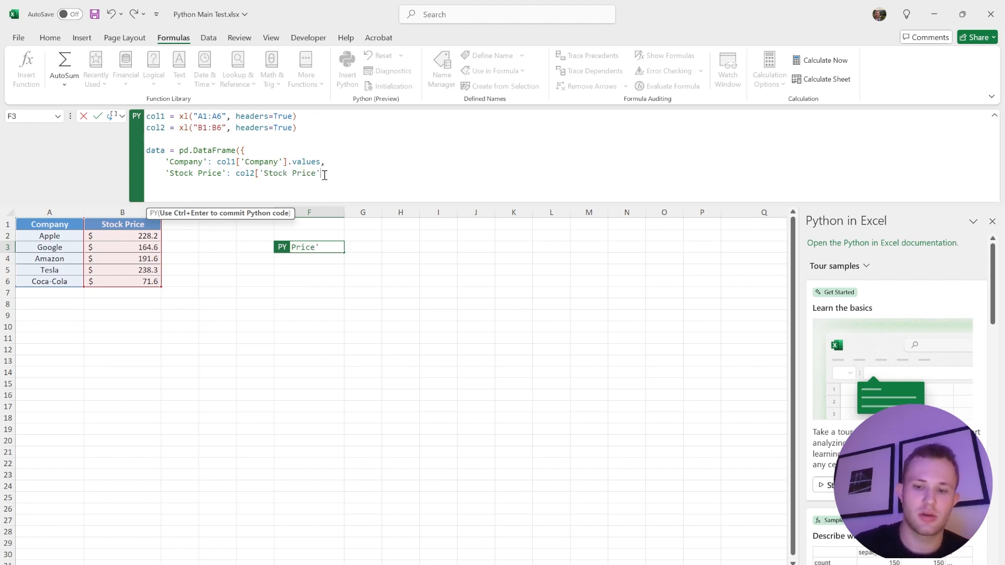
{"action": "type", "text": "].values"}
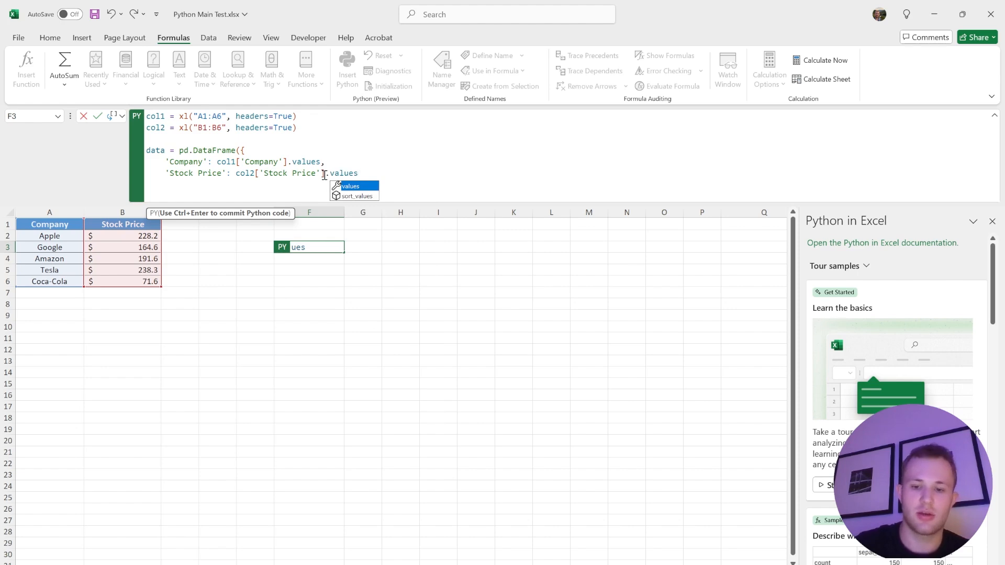
{"action": "type", "text": ","}
- Review the DataFrame's Company and Stock Price entries against the xl range definitions of col1 and col2
{"action": "left_click_drag", "start_coordinate": [389, 173], "coordinate": [153, 165]}
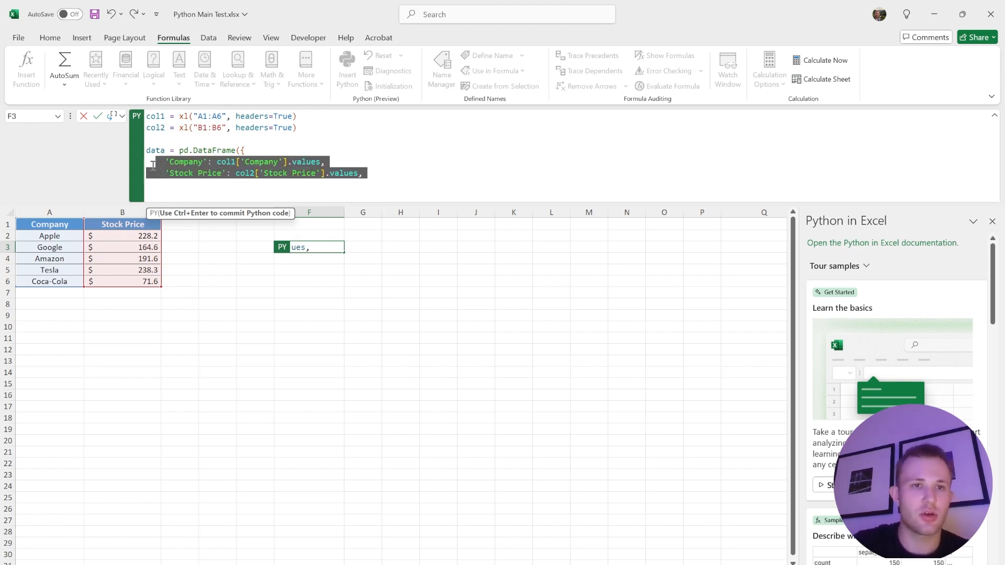
{"action": "left_click_drag", "start_coordinate": [179, 116], "coordinate": [298, 117]}
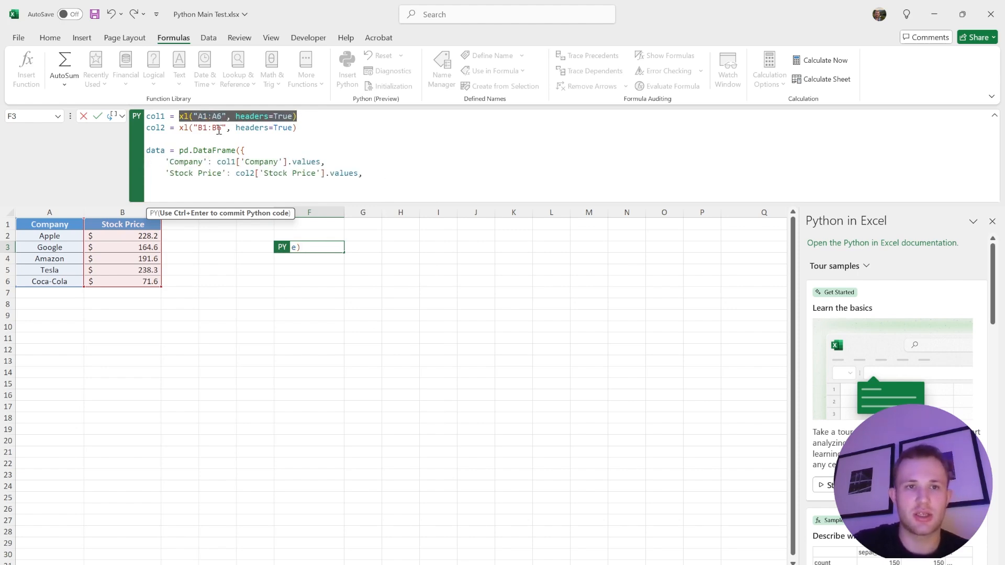
{"action": "left_click_drag", "start_coordinate": [180, 128], "coordinate": [302, 128]}
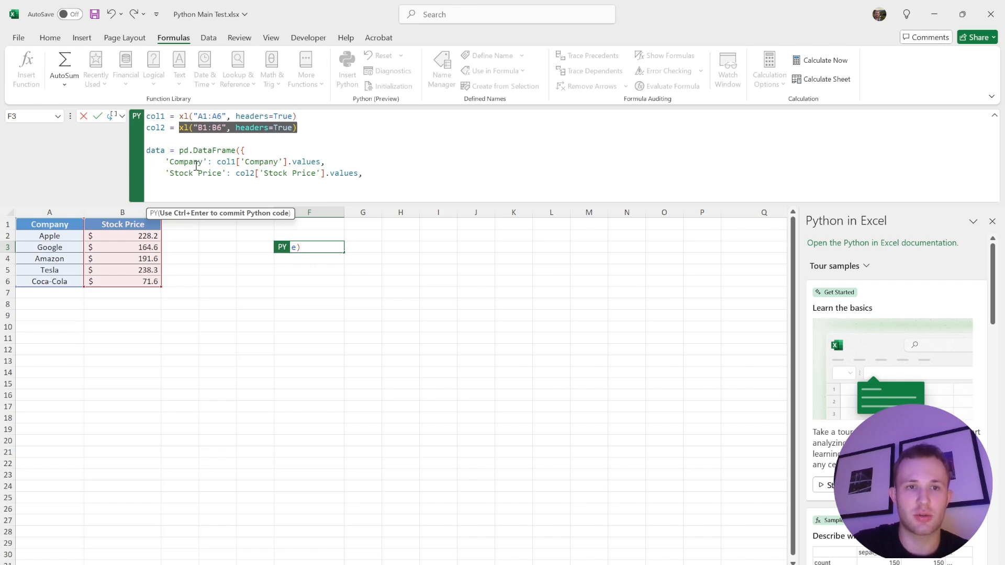
{"action": "left_click_drag", "start_coordinate": [217, 162], "coordinate": [142, 153]}
{"action": "left_click", "coordinate": [217, 161]}
{"action": "left_click_drag", "start_coordinate": [372, 175], "coordinate": [131, 150]}
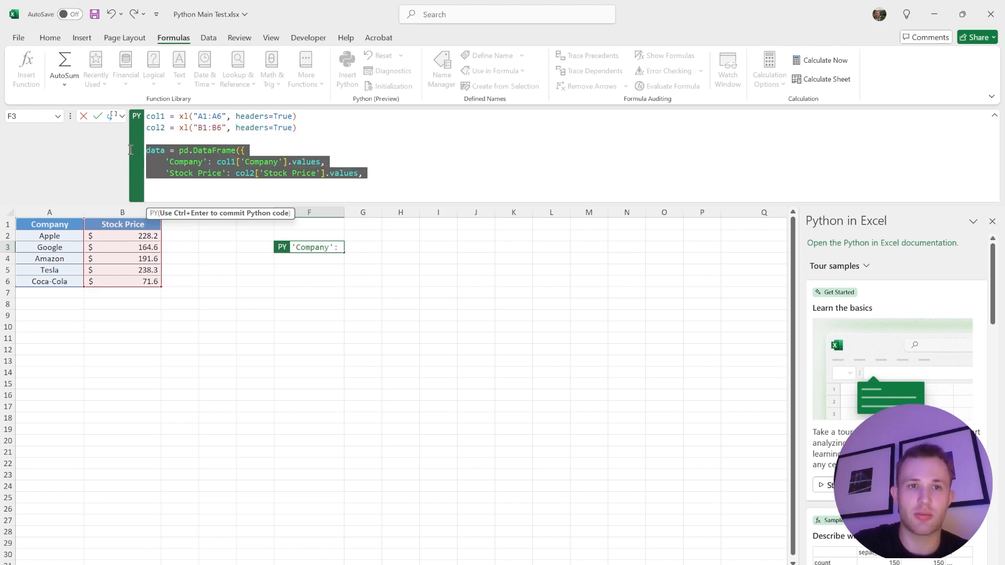
- Remove the comma after the Stock Price entry and close the dictionary and the DataFrame call on a new line
{"action": "left_click", "coordinate": [369, 174]}
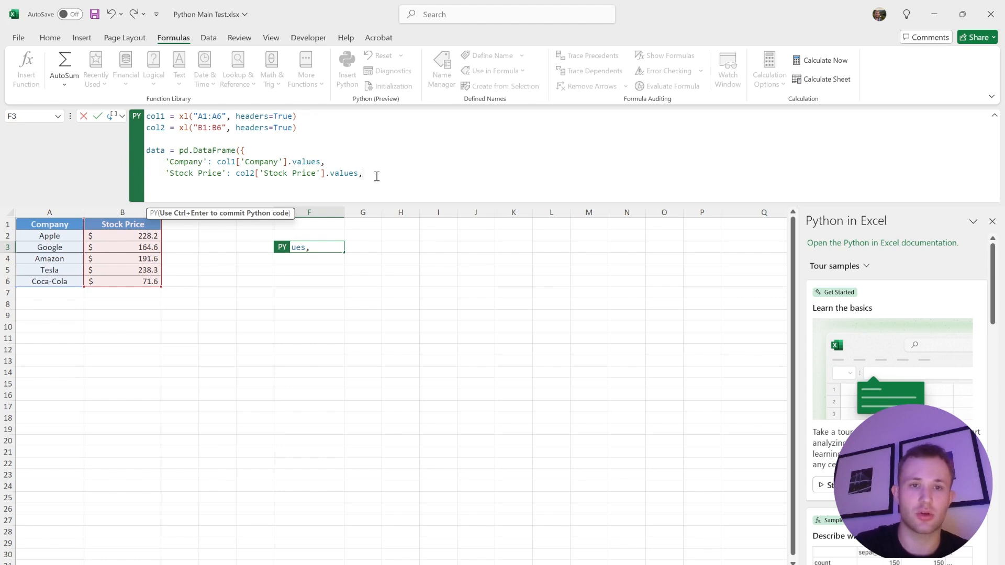
{"action": "key", "text": "BackSpace"}
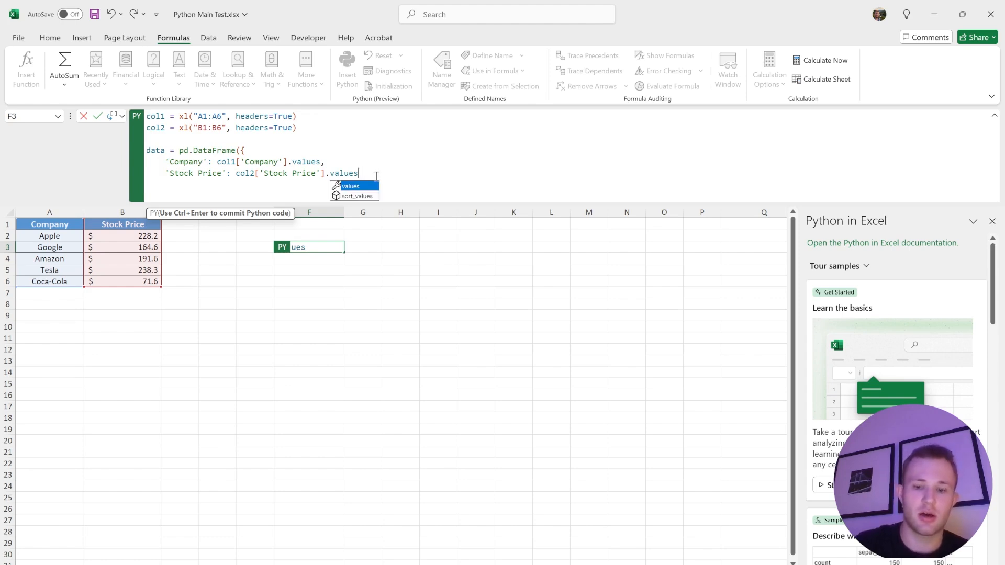
{"action": "key", "text": "Escape"}
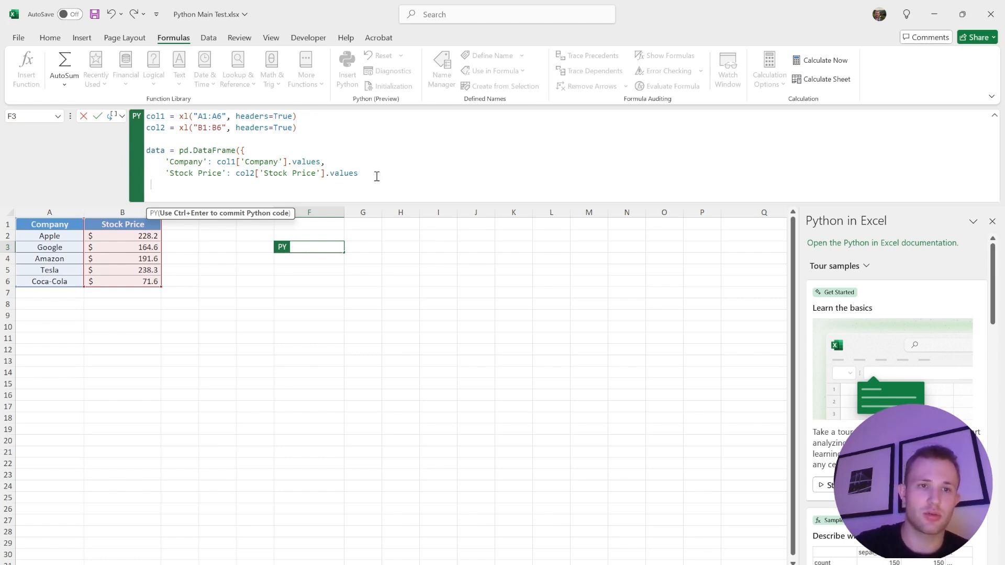
{"action": "type", "text": "_"}
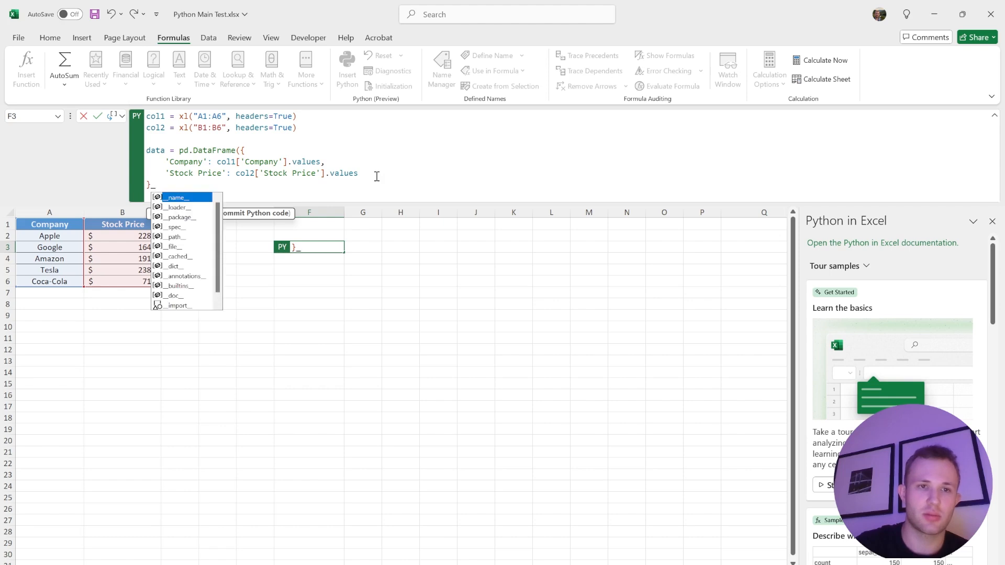
{"action": "key", "text": "BackSpace"}
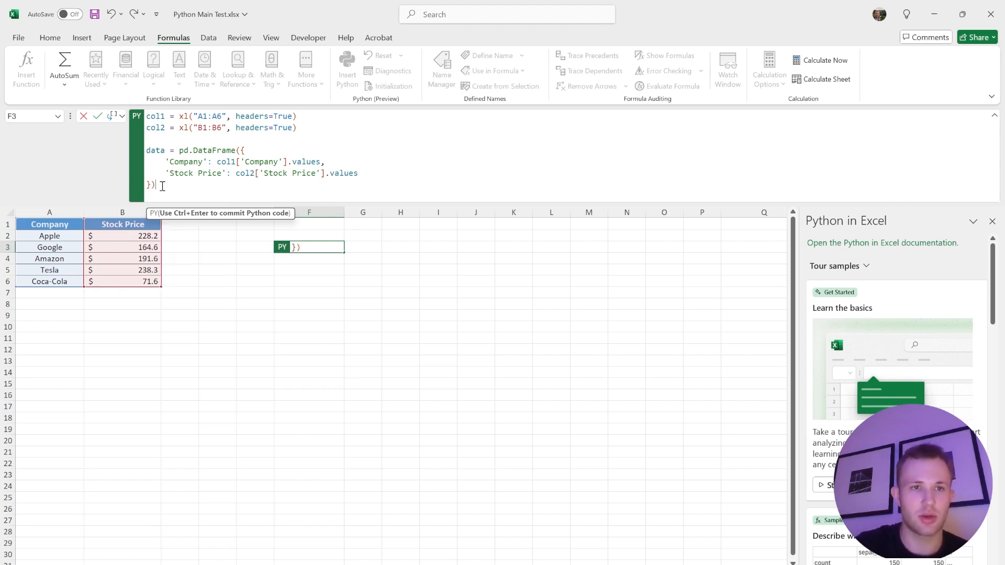
- Commit the Python code in F3 and inspect the contents of the DataFrame in its preview card
{"action": "key", "text": "ctrl+Return"}
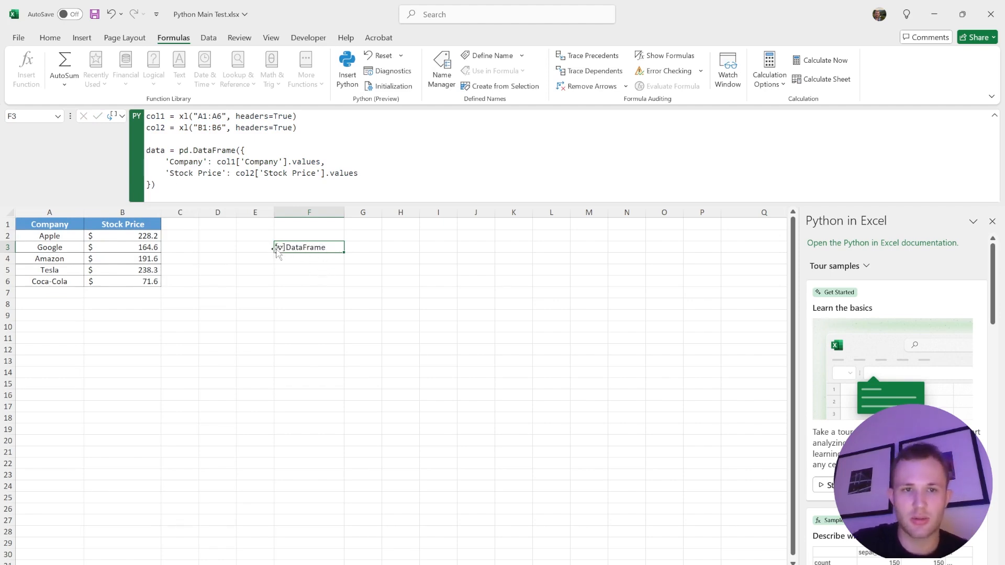
{"action": "left_click", "coordinate": [279, 247]}
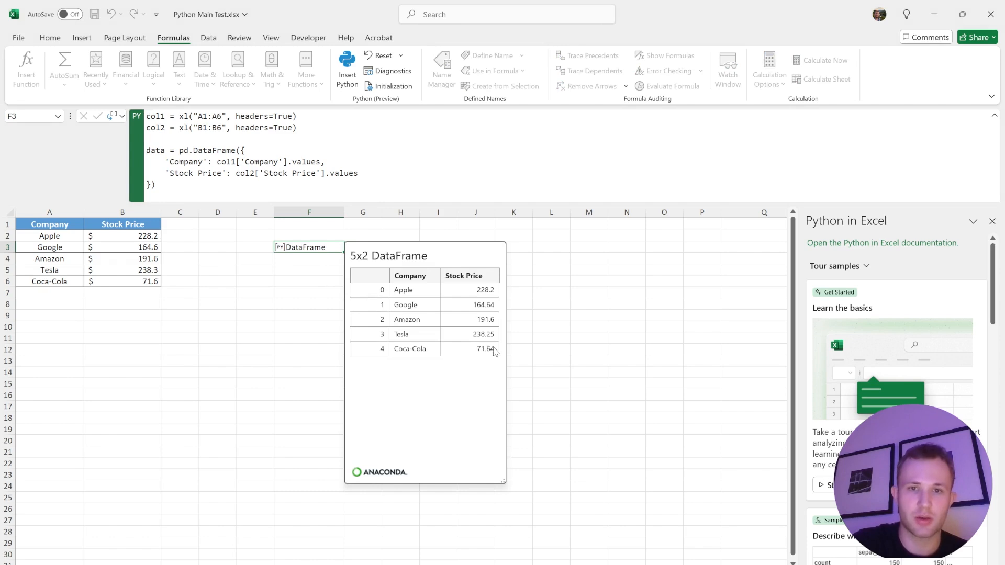
{"action": "left_click", "coordinate": [301, 250]}
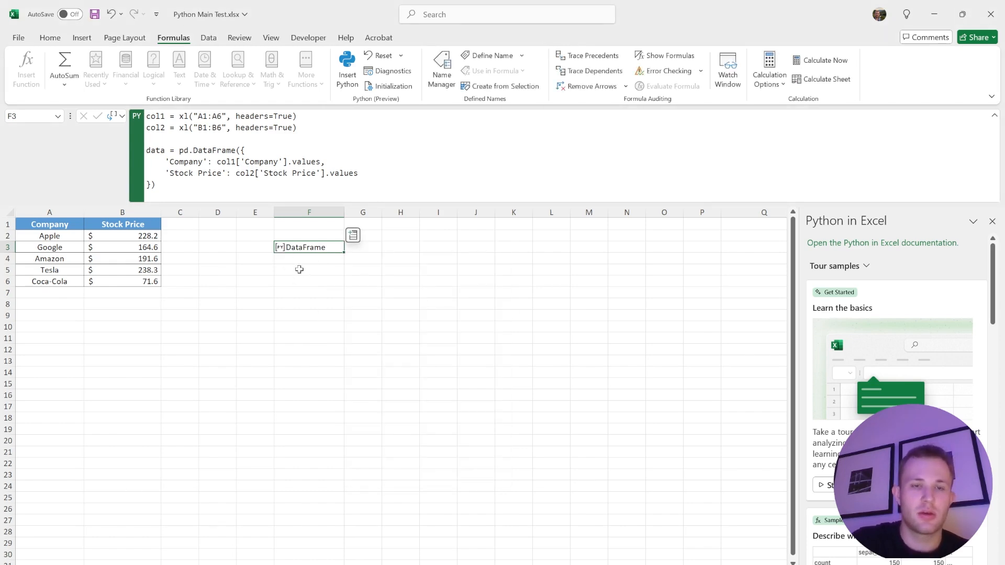
- Below the DataFrame in F3's Python code, add the line plt.bar(data['Company'], data['Stock Price'])
{"action": "left_click", "coordinate": [185, 190]}
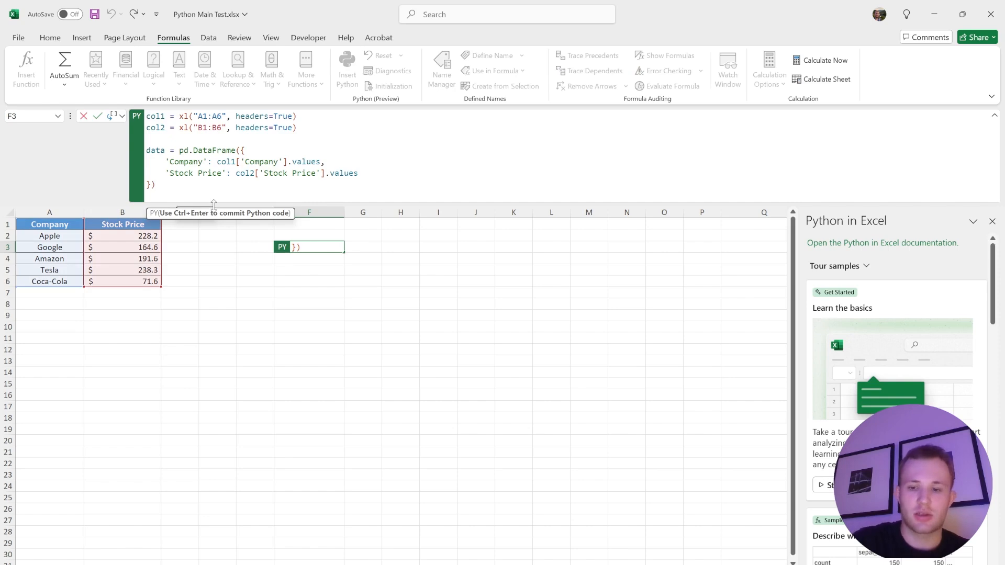
{"action": "key", "text": "Return"}
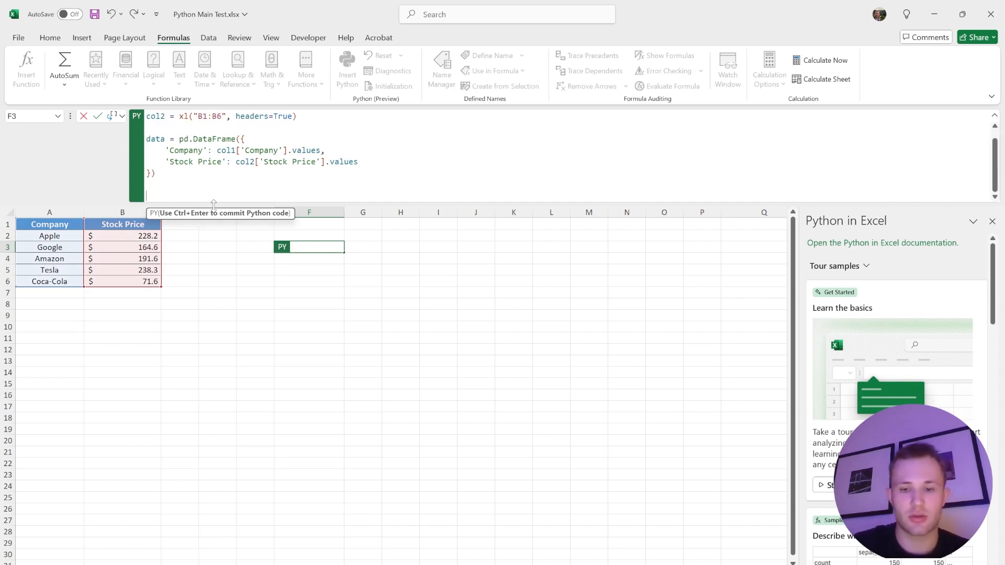
{"action": "type", "text": "plt."}
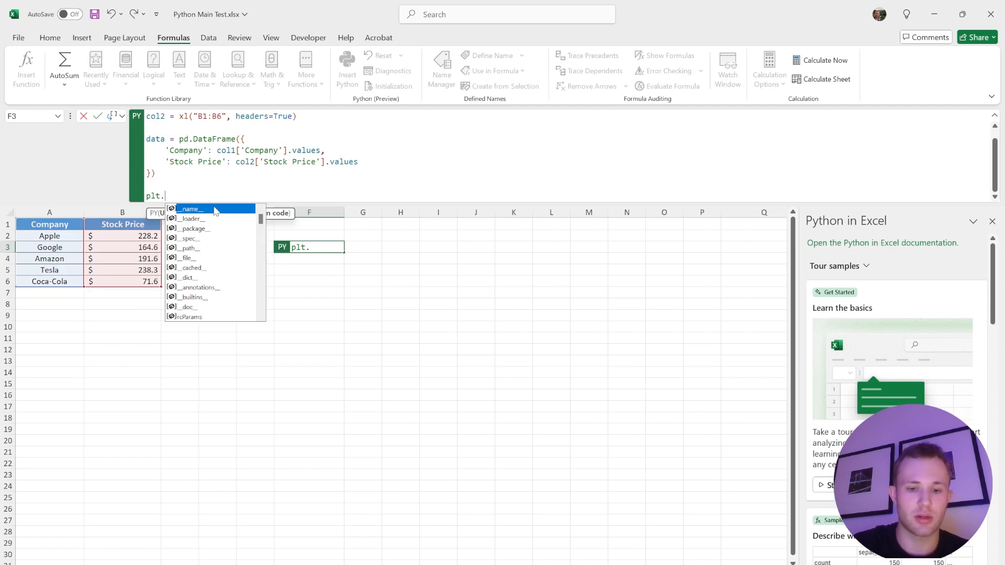
{"action": "type", "text": "bar"}
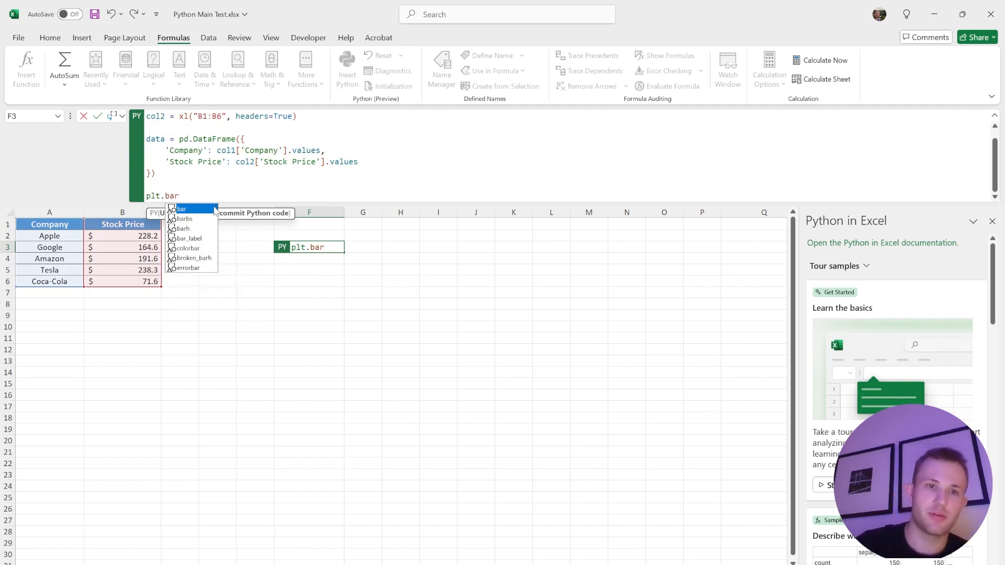
{"action": "type", "text": "("}
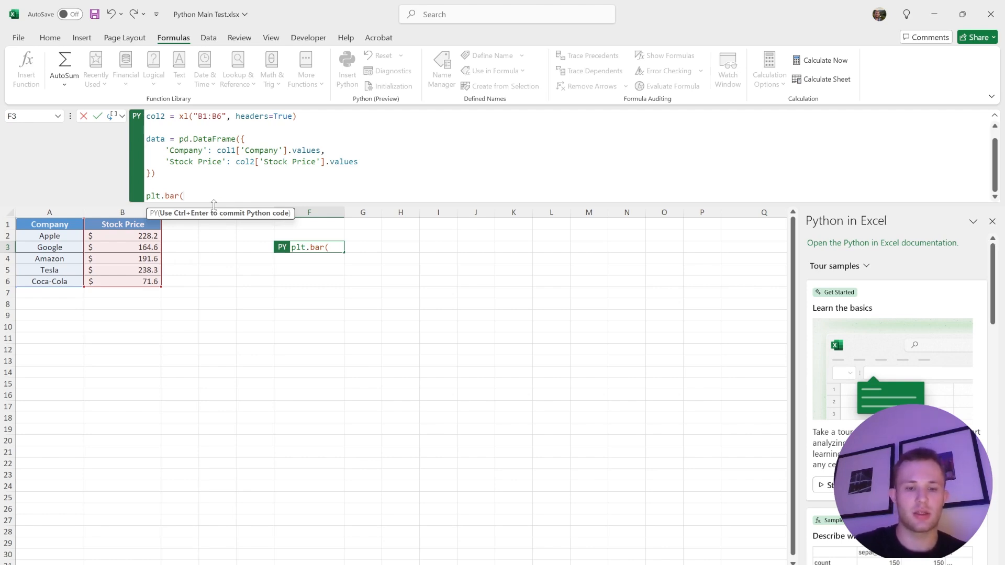
{"action": "type", "text": "data[ "}
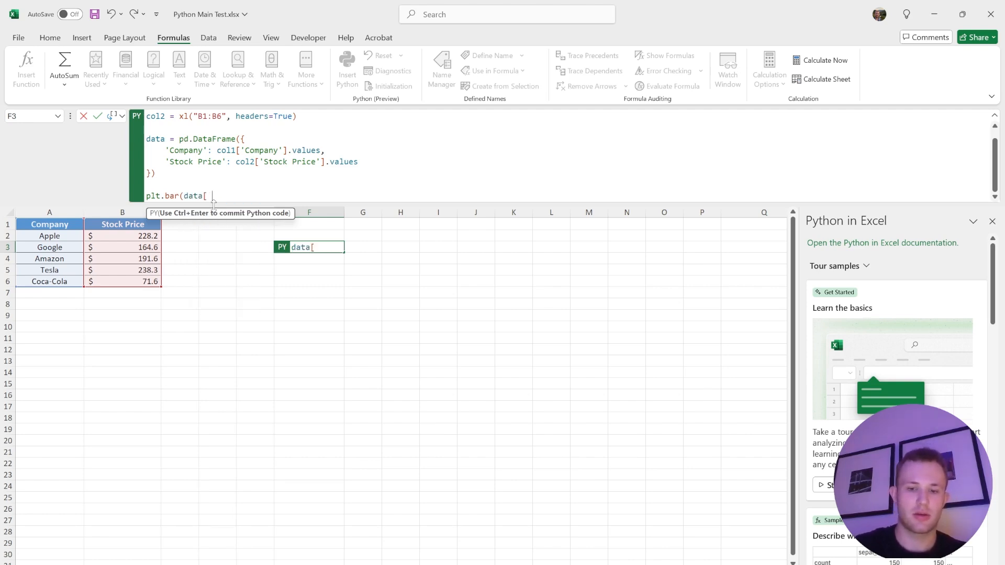
{"action": "type", "text": "'Company'],"}
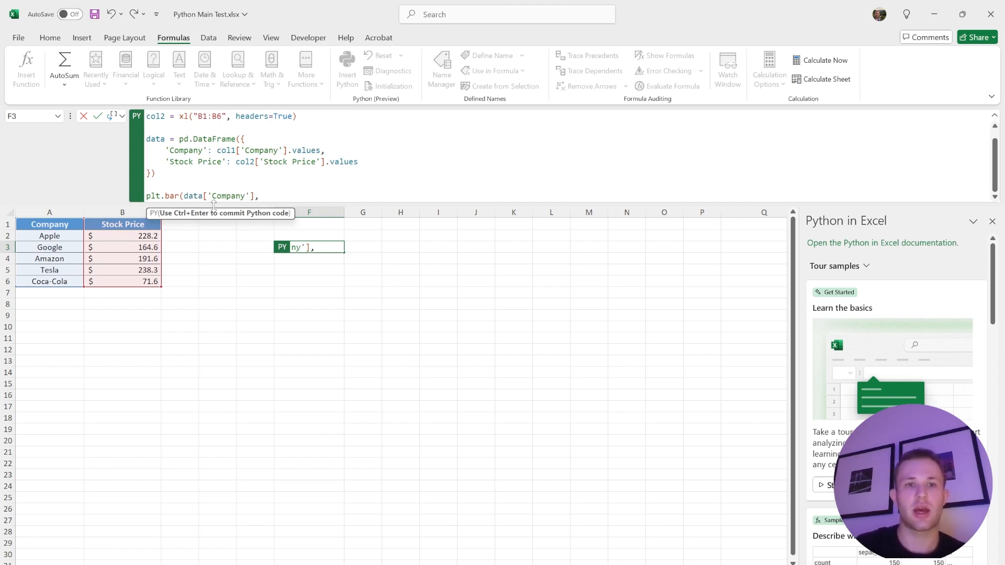
{"action": "type", "text": " data['"}
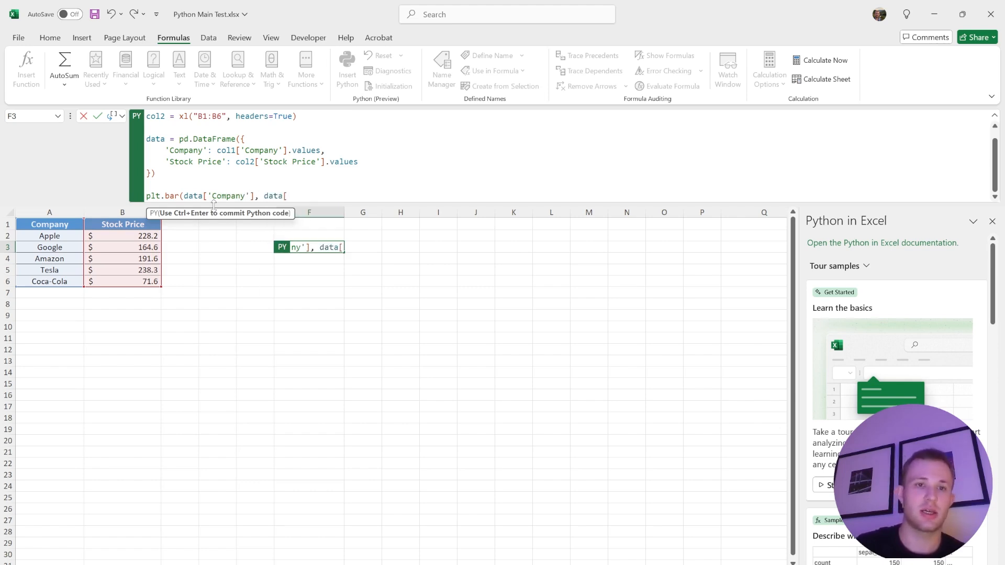
{"action": "type", "text": "Stock "}
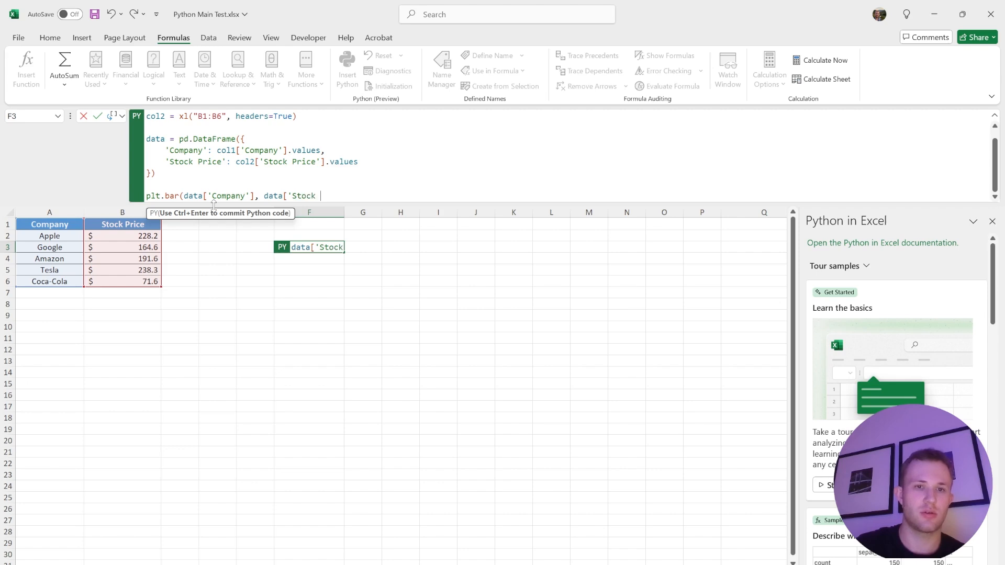
{"action": "type", "text": "Pri"}
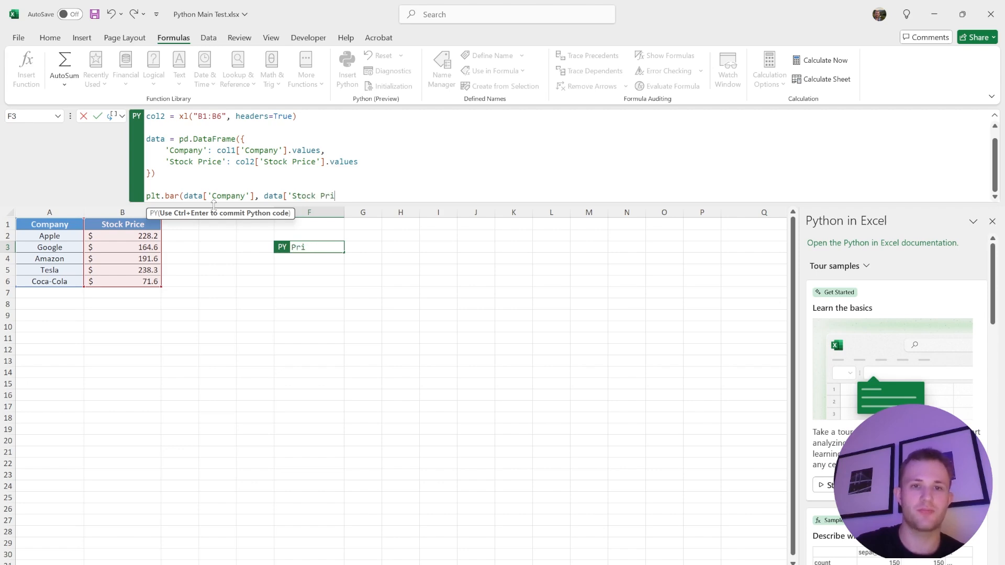
{"action": "type", "text": "ce']"}
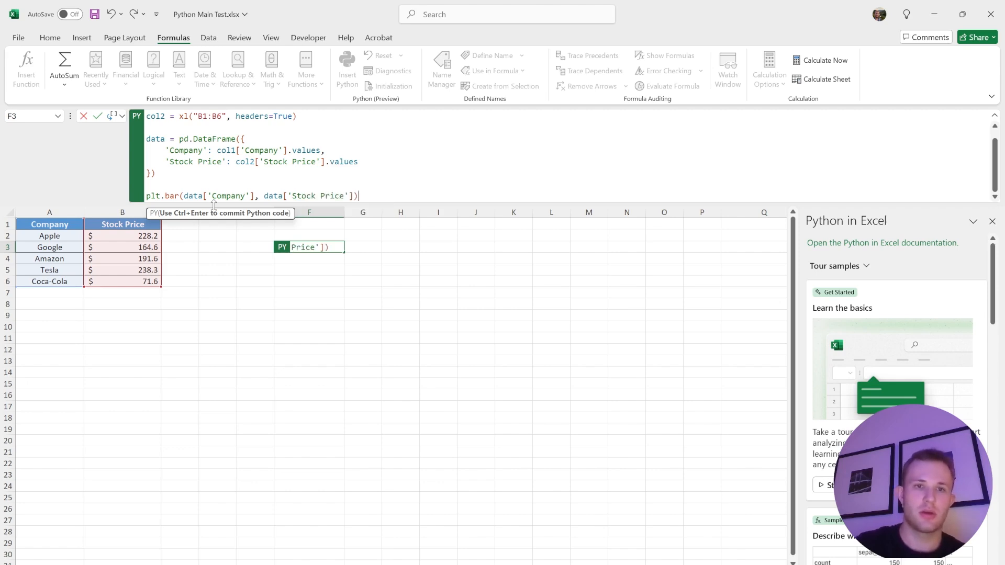
{"action": "type", "text": ")"}
- Add the line plt.title('Stock Prices Analysis') directly below the bar chart call
{"action": "key", "text": "Return"}
{"action": "left_click_drag", "start_coordinate": [383, 183], "coordinate": [135, 182]}
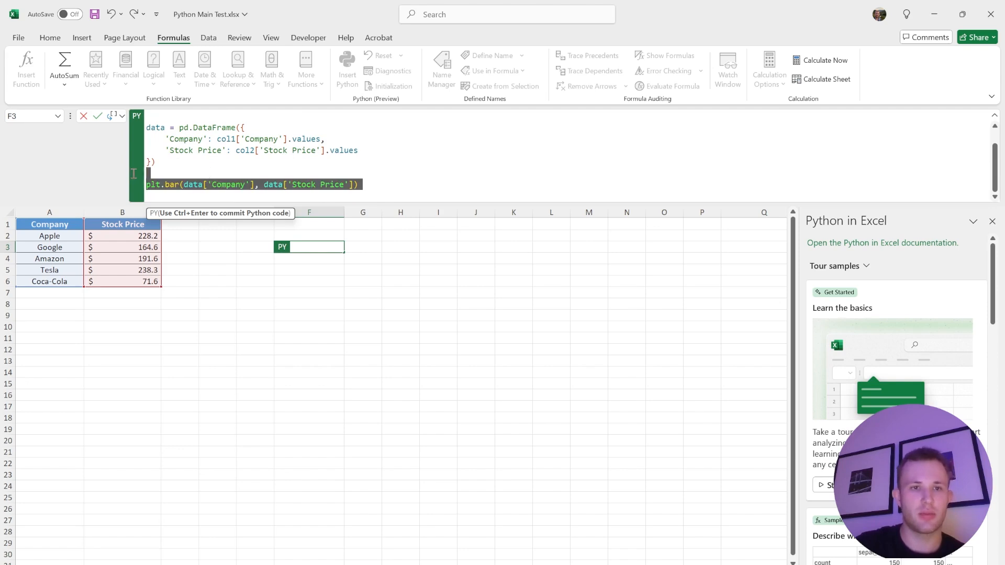
{"action": "left_click", "coordinate": [149, 196]}
{"action": "type", "text": "plt."}
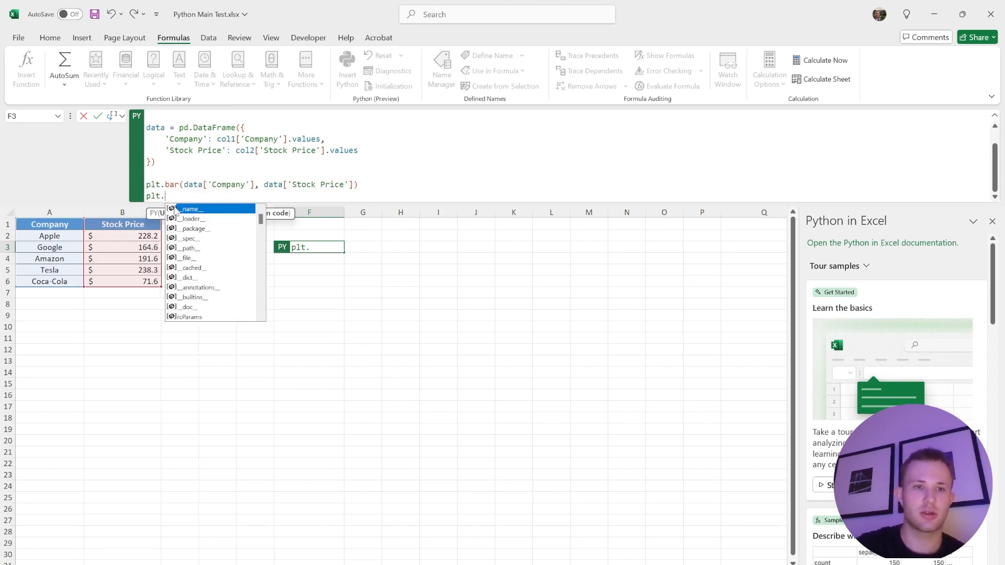
{"action": "type", "text": "title('S"}
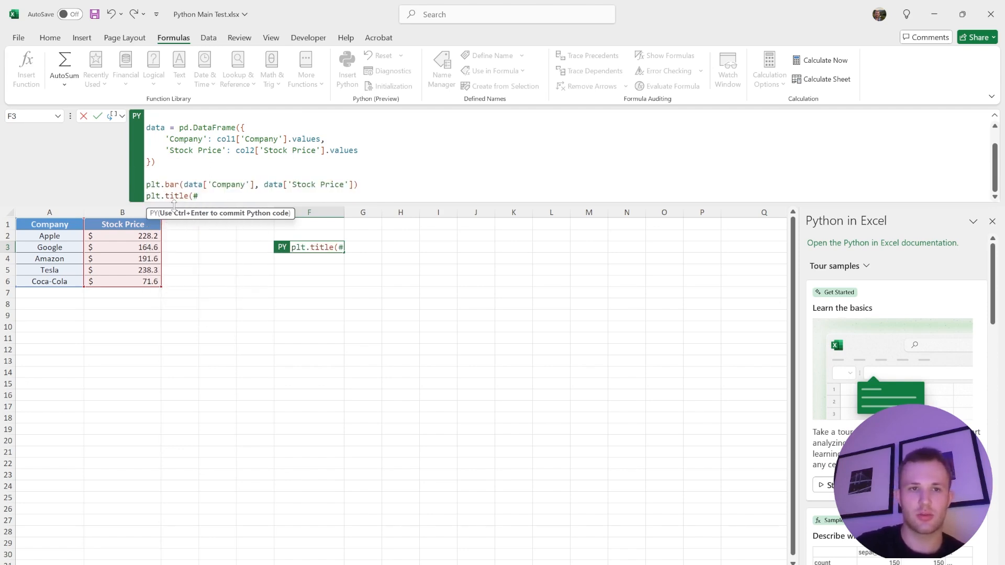
{"action": "type", "text": "tock"}
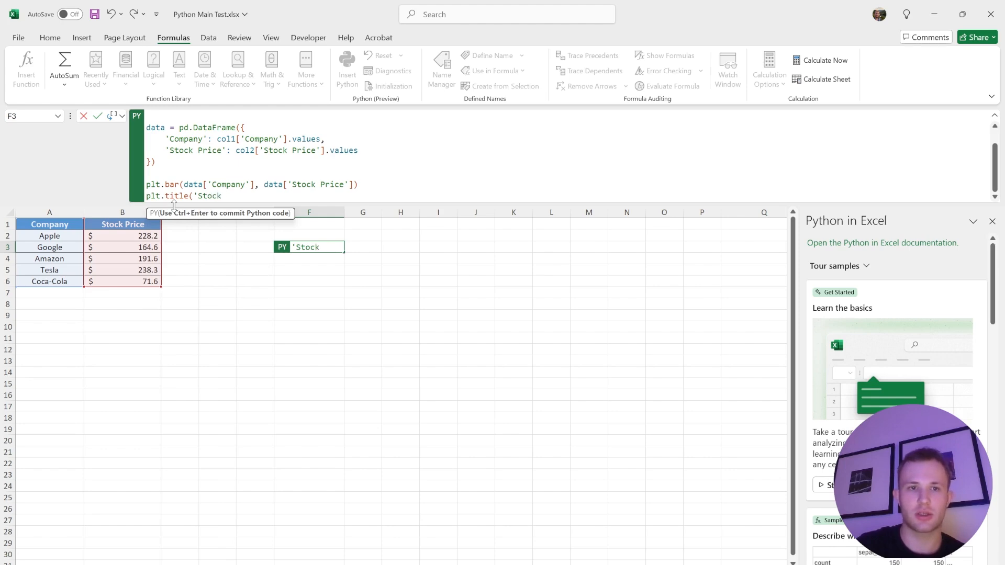
{"action": "type", "text": " Prices A"}
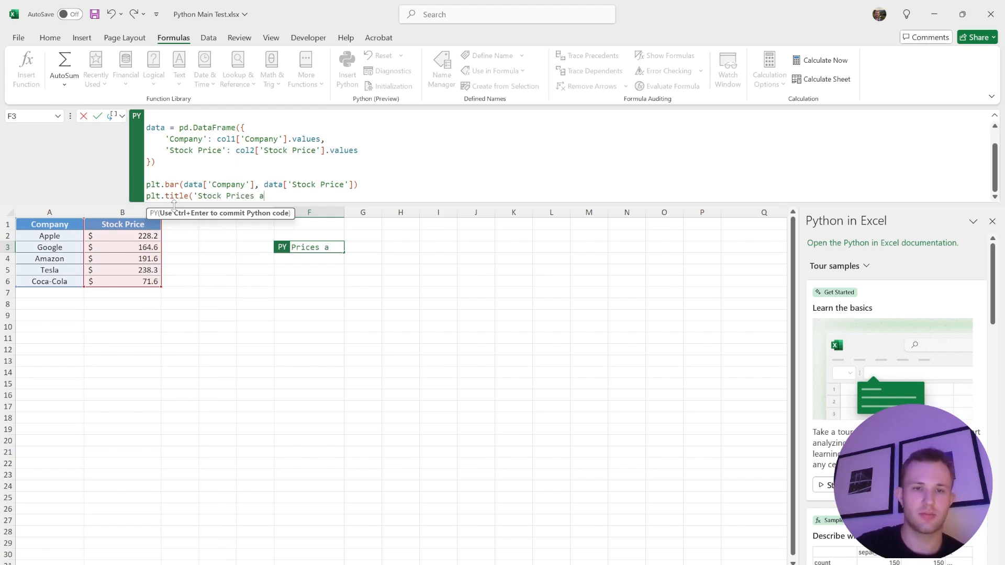
{"action": "type", "text": "nalysi"}
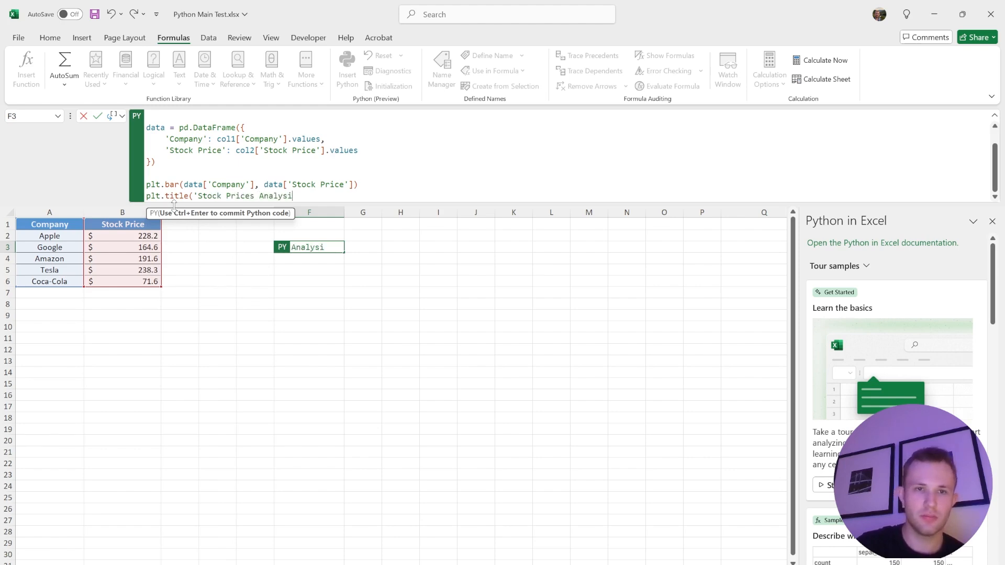
{"action": "type", "text": "s')"}
- Add plt.show() on a new line at the end of the Python code
{"action": "key", "text": "Return"}
{"action": "type", "text": "pl"}
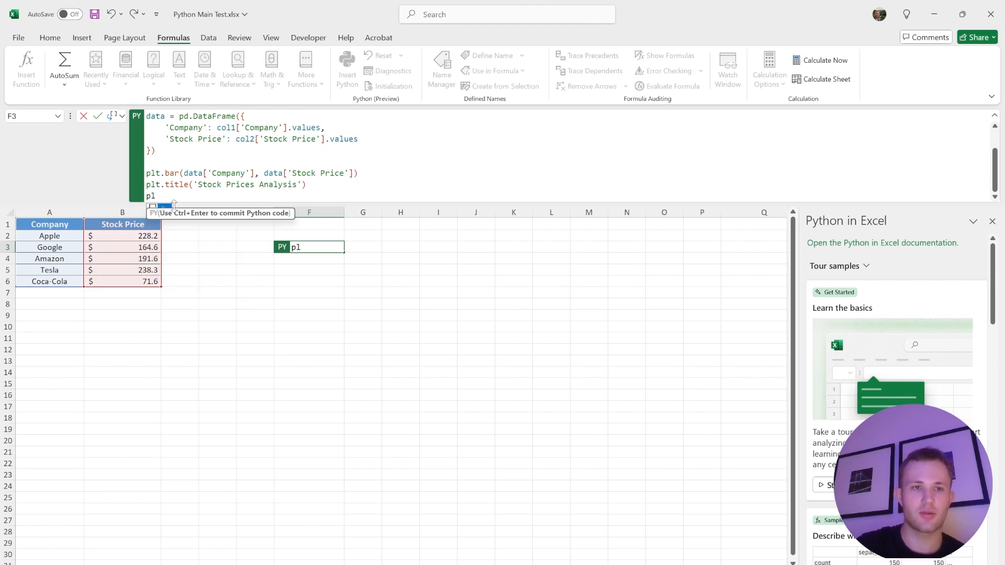
{"action": "type", "text": "t.show("}
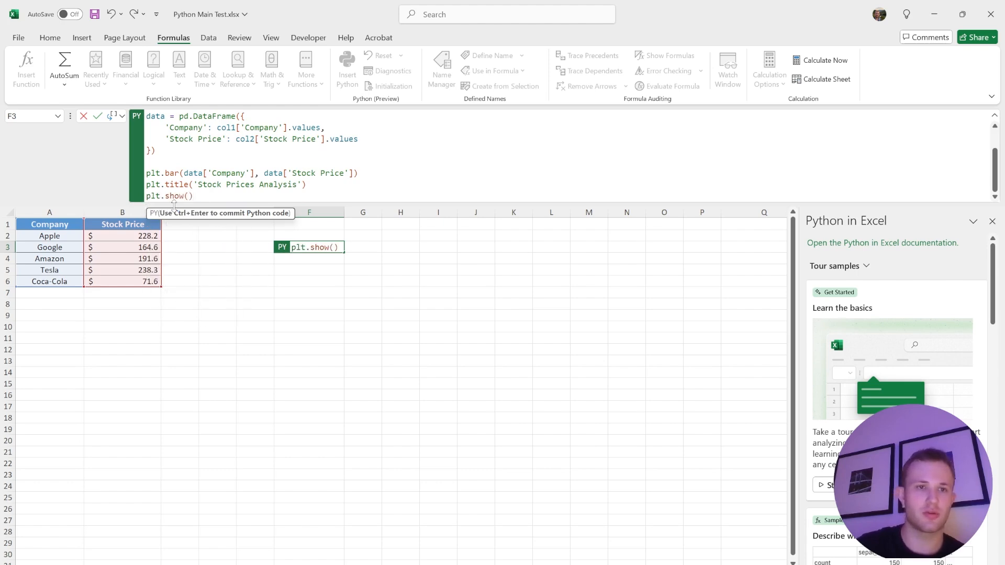
- Commit the Python code in F3 and set its Python output to Excel Value
{"action": "key", "text": "ctrl+Return"}
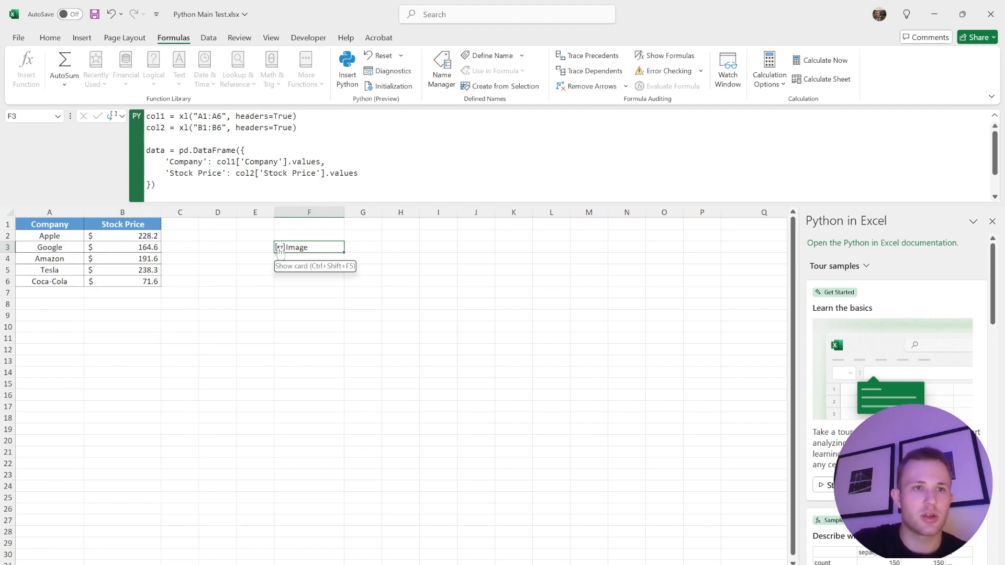
{"action": "left_click", "coordinate": [117, 116]}
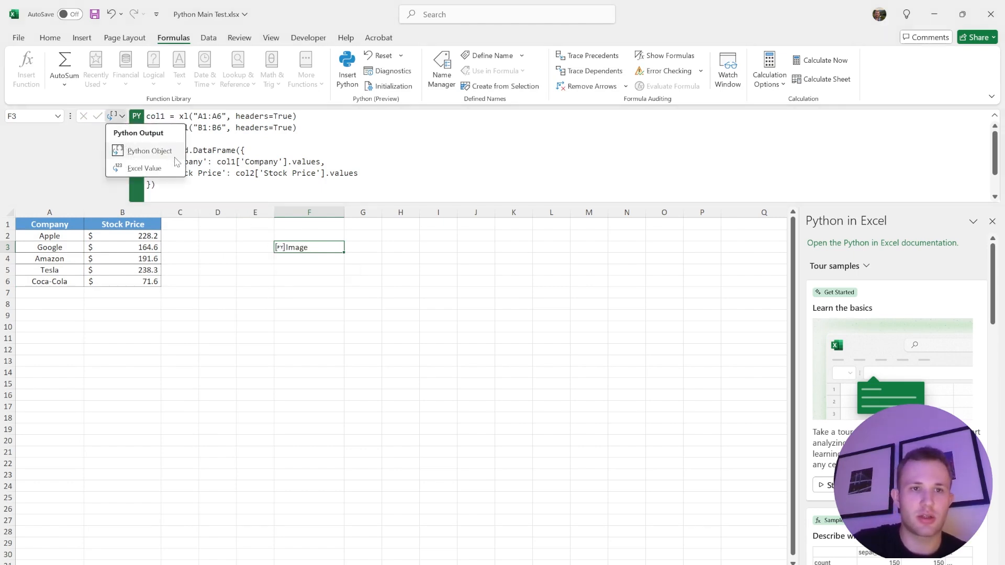
{"action": "left_click", "coordinate": [142, 169]}
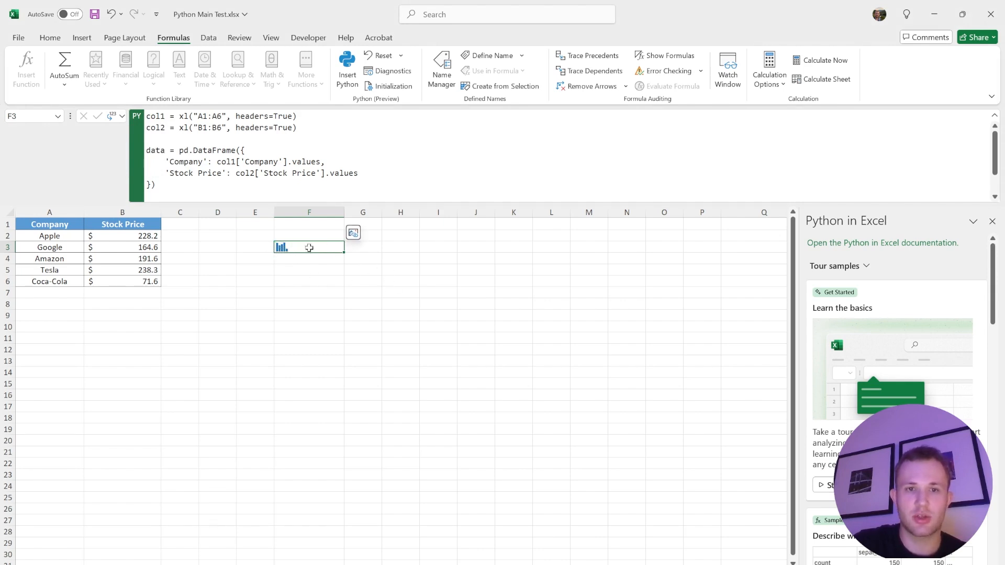
- Display F3's plot as a picture over the cells, position it below F3, and close the Python in Excel pane
{"action": "left_click", "coordinate": [354, 232]}
{"action": "left_click_drag", "start_coordinate": [355, 254], "coordinate": [289, 275]}
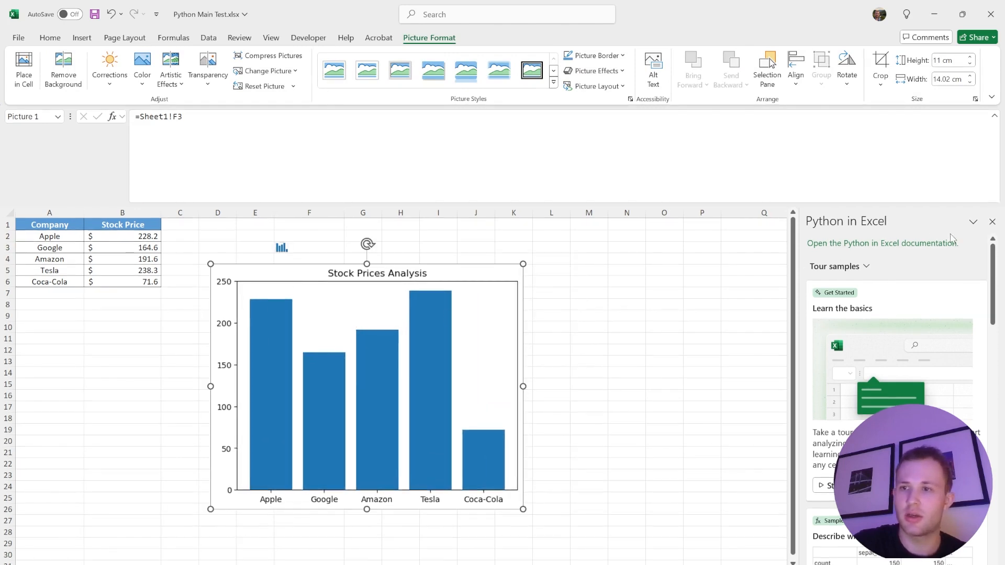
{"action": "left_click", "coordinate": [992, 222]}
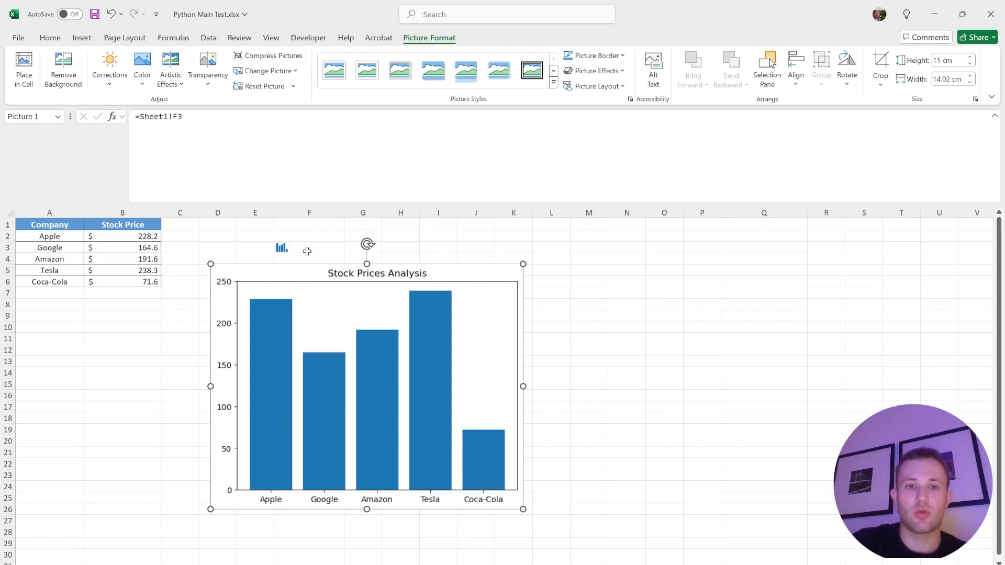
- Start a Python formula in O3 with data = xl("A1:B6", headers=True), referencing the whole company and stock price table
{"action": "left_click", "coordinate": [663, 247]}
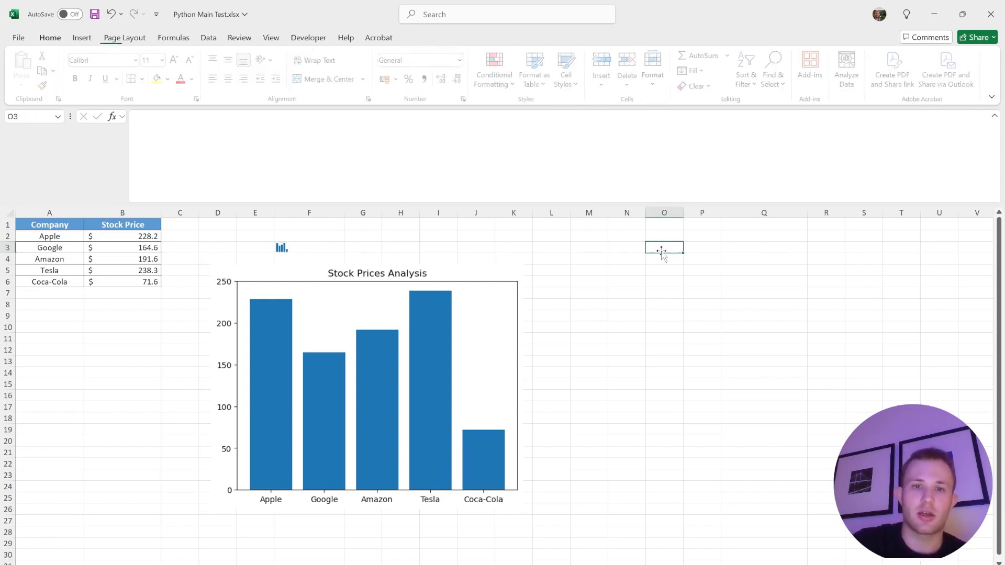
{"action": "type", "text": "=py"}
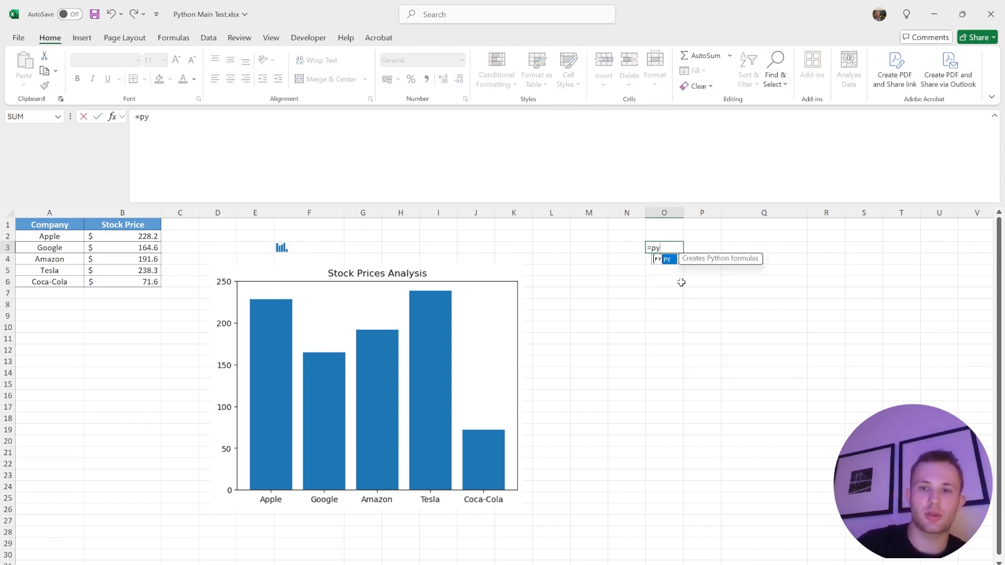
{"action": "key", "text": "Tab"}
{"action": "left_click", "coordinate": [366, 163]}
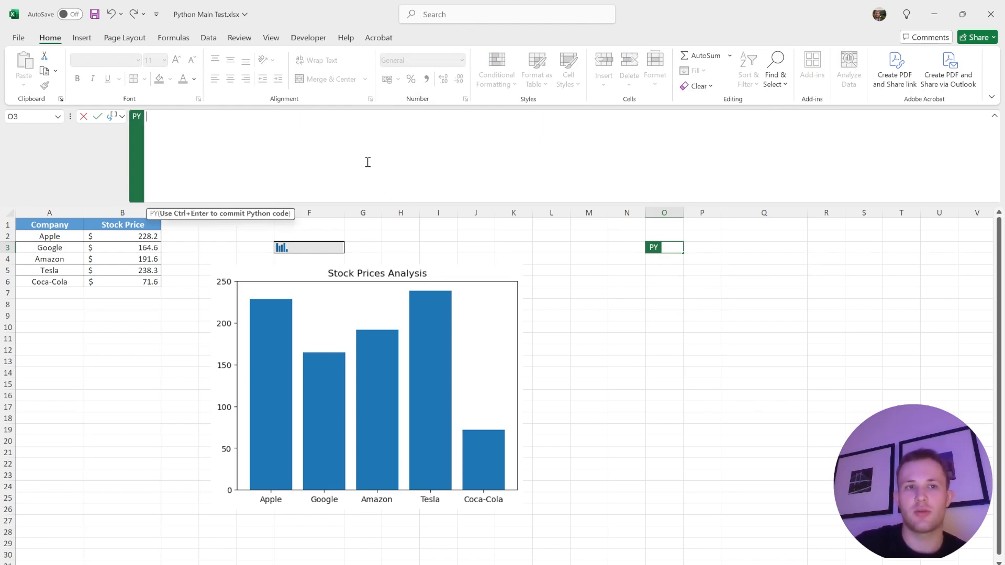
{"action": "type", "text": "data "}
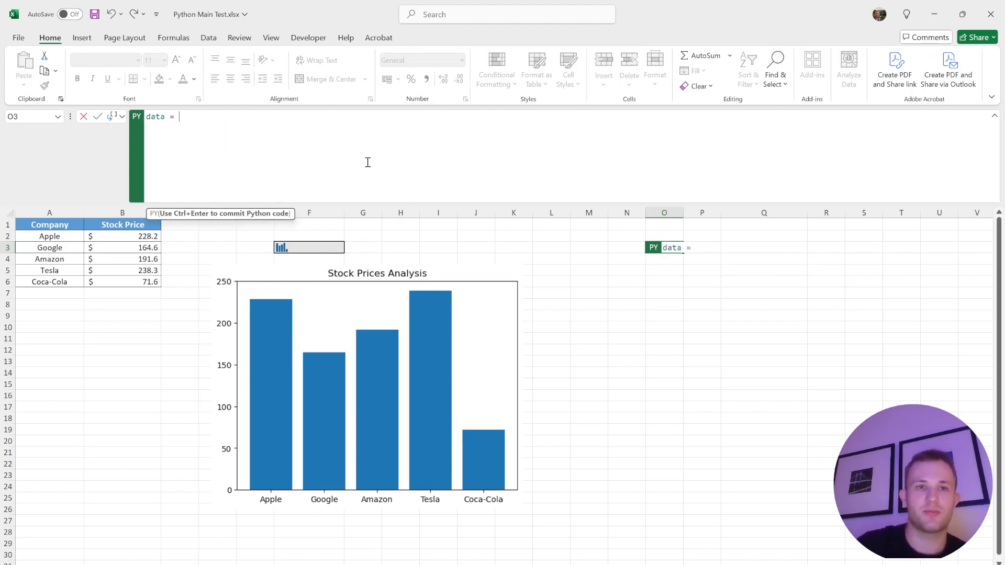
{"action": "type", "text": "="}
{"action": "left_click", "coordinate": [65, 224]}
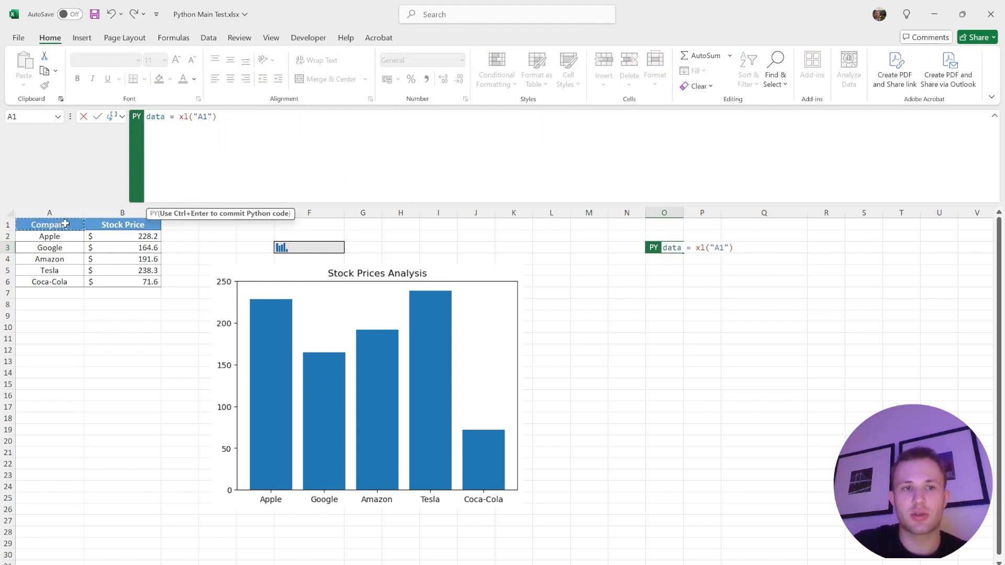
{"action": "left_click_drag", "start_coordinate": [65, 224], "coordinate": [152, 282]}
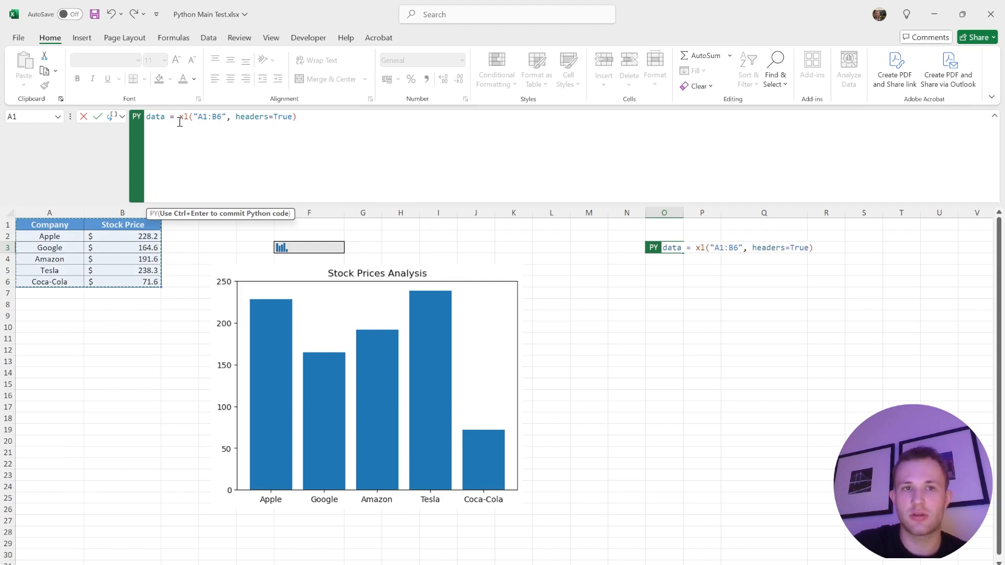
{"action": "left_click_drag", "start_coordinate": [179, 122], "coordinate": [305, 119]}
{"action": "left_click", "coordinate": [307, 120]}
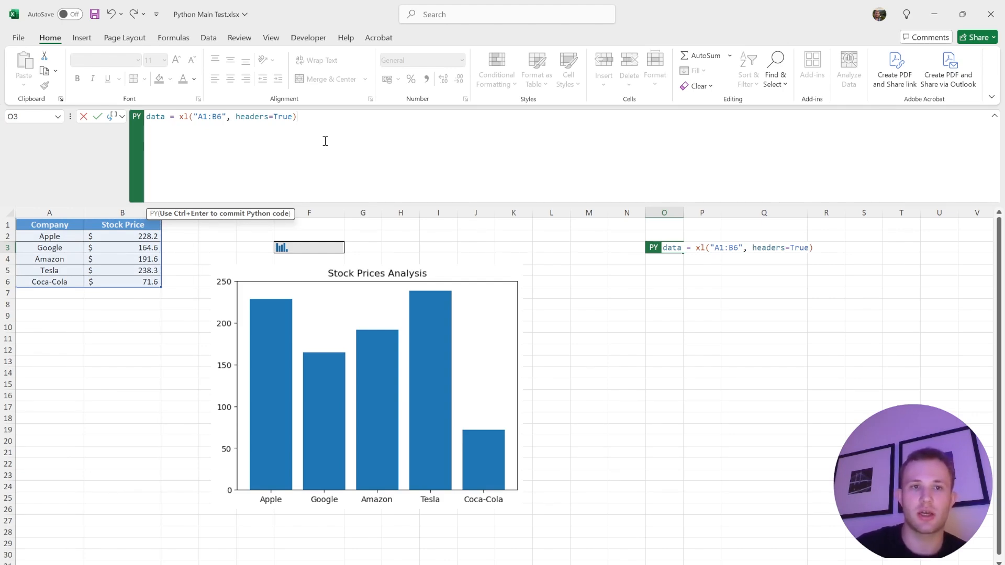
- Commit the Python code in O3 and inspect the DataFrame in its preview card
{"action": "key", "text": "ctrl+Return"}
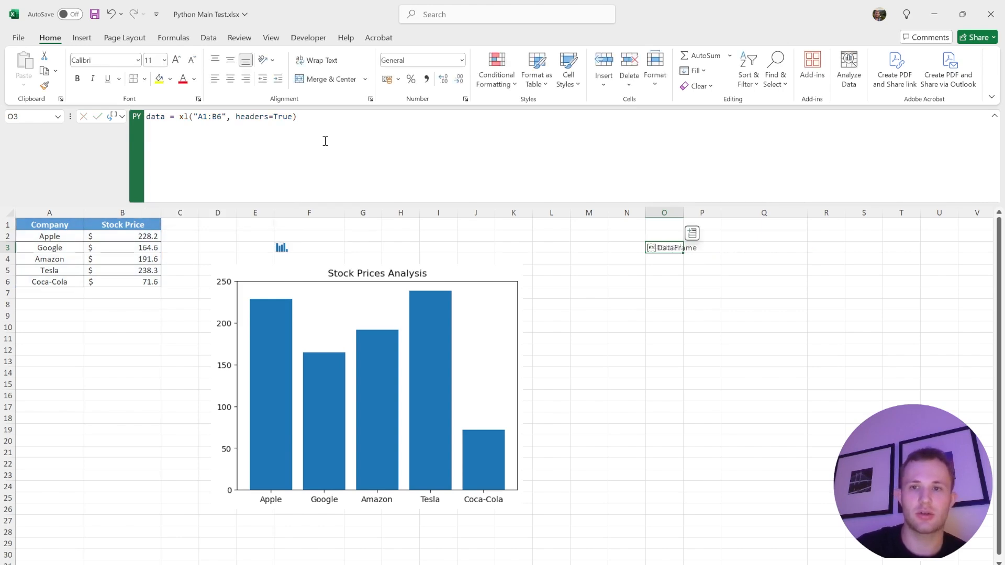
{"action": "left_click", "coordinate": [651, 247]}
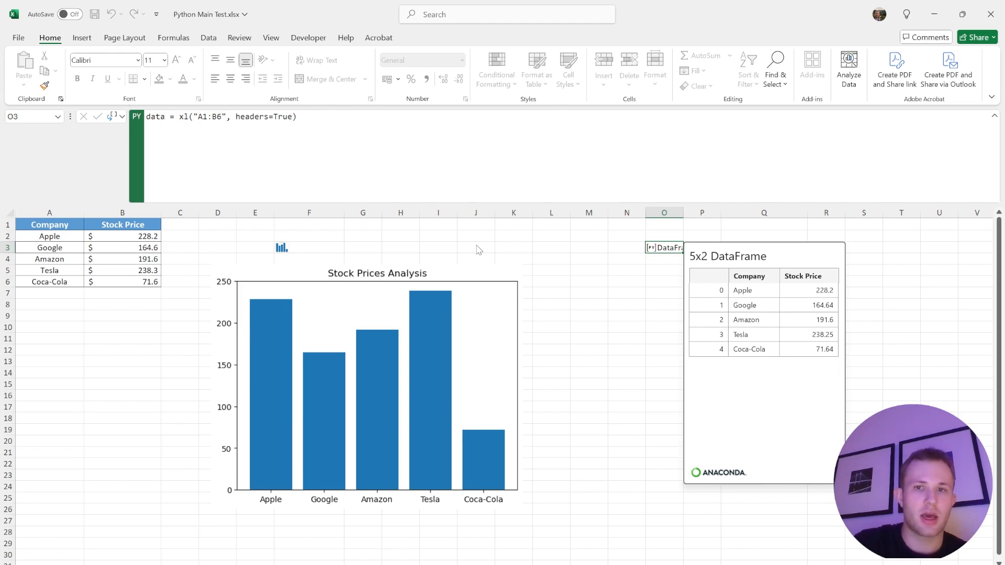
{"action": "left_click", "coordinate": [604, 250]}
- Copy the plt.bar, plt.title and plt.show lines from F3's Python code
{"action": "left_click", "coordinate": [309, 247]}
{"action": "scroll", "coordinate": [187, 202], "scroll_direction": "down", "scroll_amount": 1}
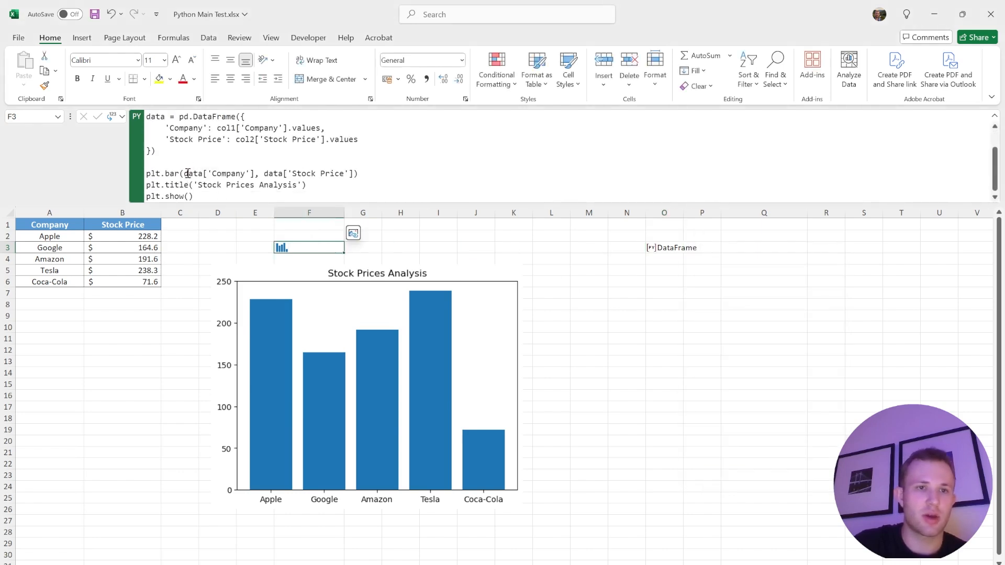
{"action": "left_click", "coordinate": [194, 197]}
{"action": "left_click_drag", "start_coordinate": [195, 196], "coordinate": [146, 173]}
{"action": "key", "text": "ctrl+c"}
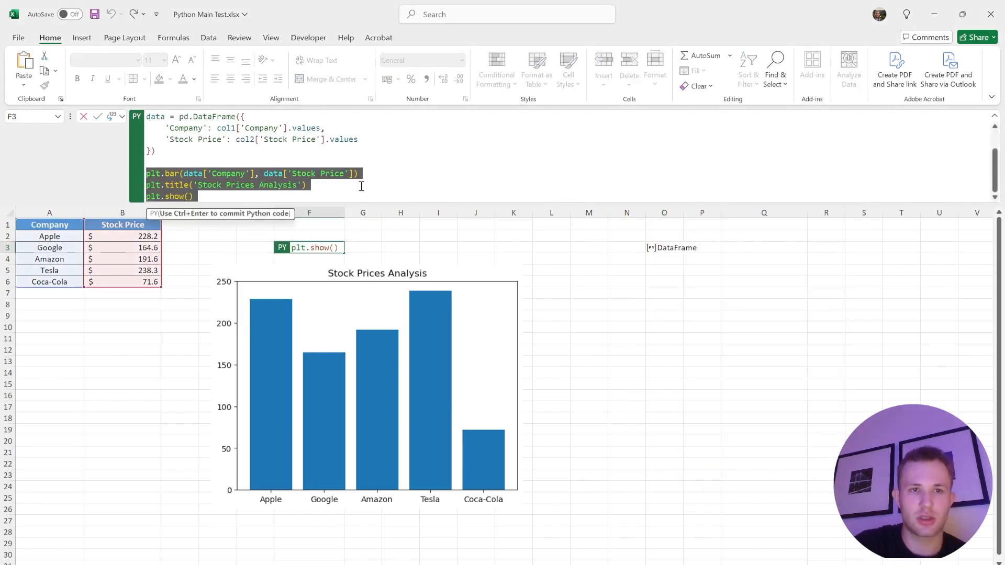
- Paste the plt.bar, plt.title and plt.show lines below the data line in O3's Python code and commit it
{"action": "key", "text": "Escape"}
{"action": "left_click", "coordinate": [670, 246]}
{"action": "left_click", "coordinate": [271, 165]}
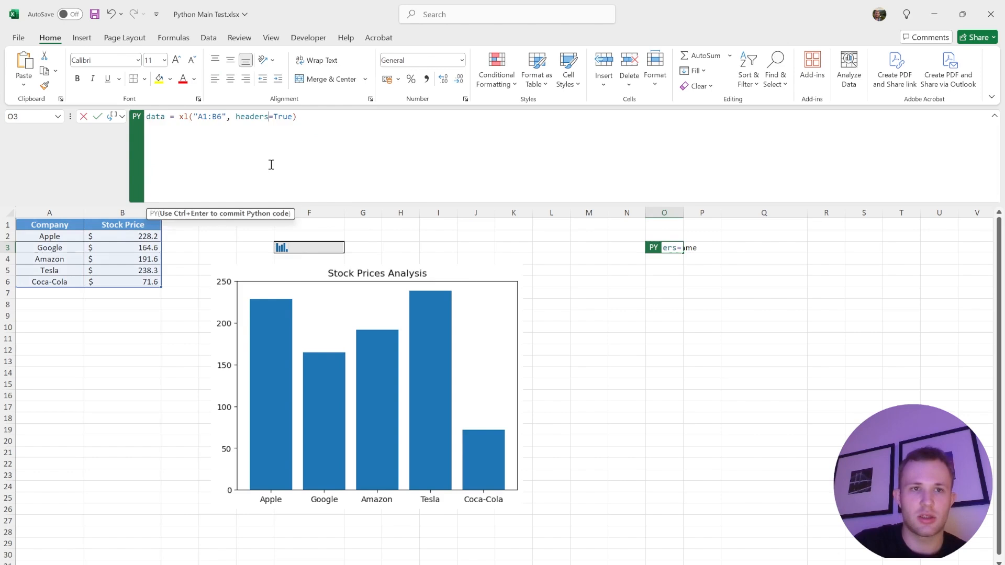
{"action": "left_click", "coordinate": [352, 133]}
{"action": "key", "text": "Return"}
{"action": "key", "text": "Return"}
{"action": "key", "text": "ctrl+v"}
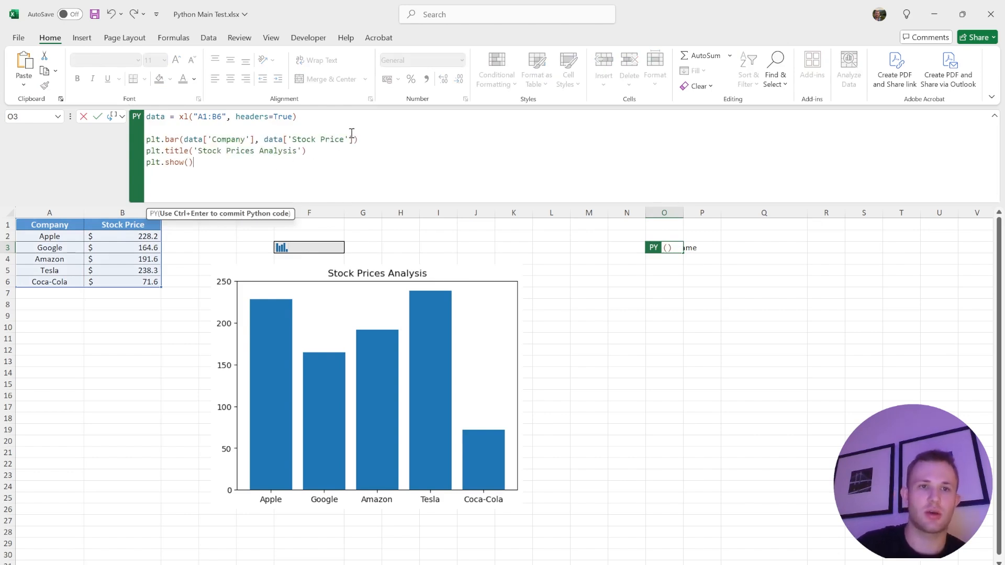
{"action": "key", "text": "ctrl+Return"}
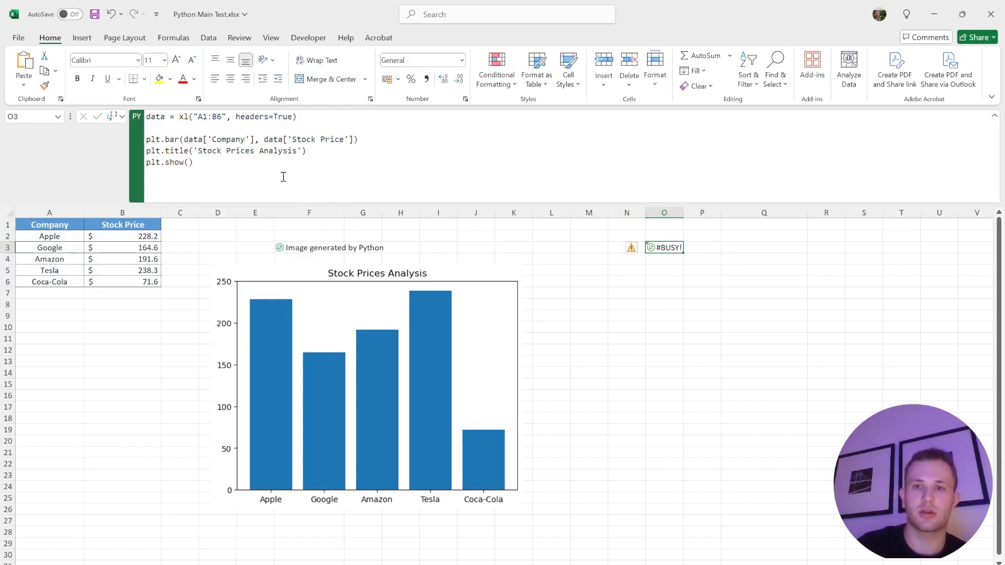
- Output O3's plot as an Excel value and display it as a picture over the cells, positioned below O3 beside the first chart
{"action": "left_click", "coordinate": [122, 119]}
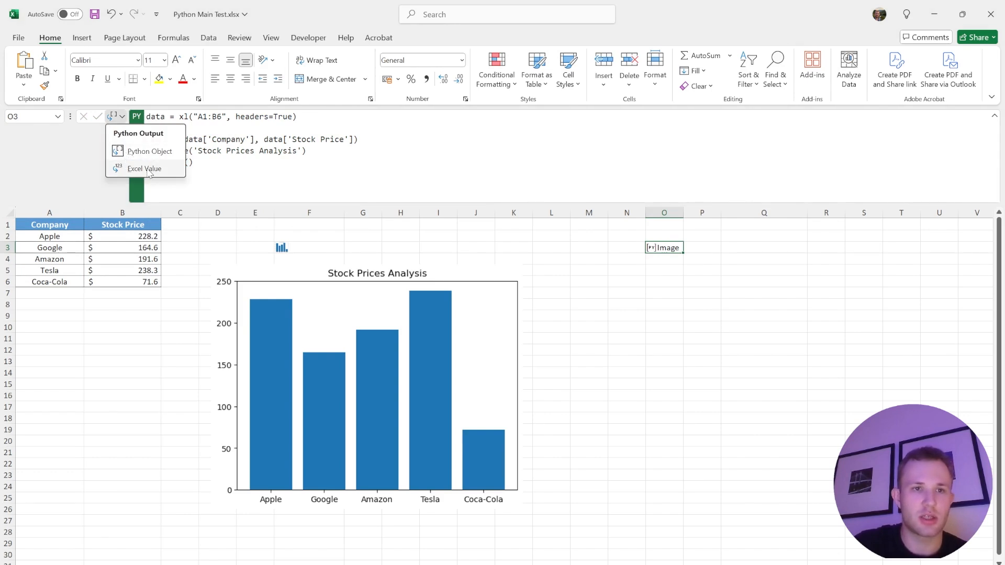
{"action": "left_click", "coordinate": [151, 166]}
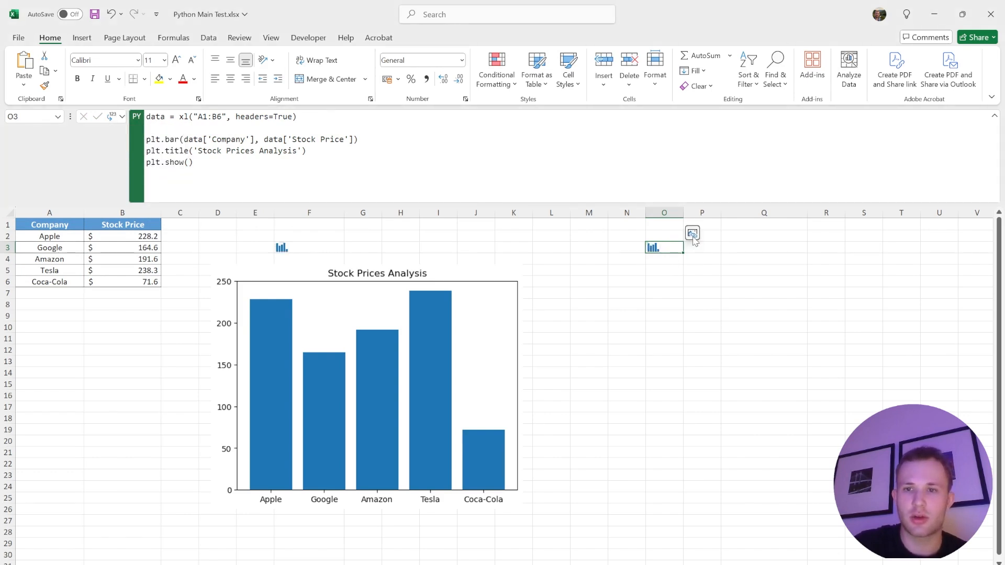
{"action": "left_click", "coordinate": [692, 233]}
{"action": "left_click_drag", "start_coordinate": [692, 234], "coordinate": [585, 289]}
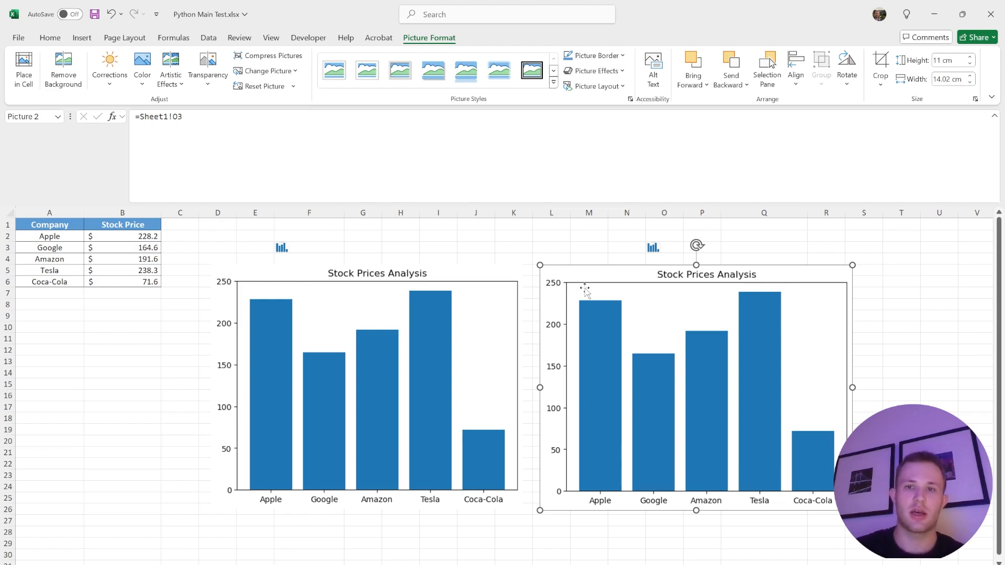
- Compare the Python code in O3 and F3, examining how each builds its data from the company and stock price table before plotting
{"action": "left_click", "coordinate": [662, 249]}
{"action": "left_click_drag", "start_coordinate": [195, 162], "coordinate": [141, 140]}
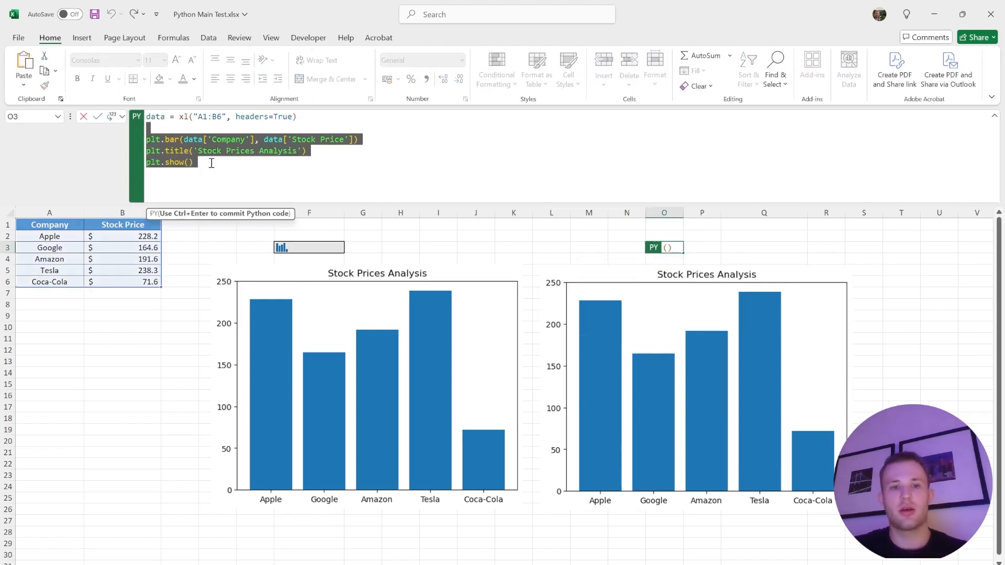
{"action": "key", "text": "Escape"}
{"action": "left_click", "coordinate": [301, 246]}
{"action": "left_click_drag", "start_coordinate": [233, 186], "coordinate": [147, 127]}
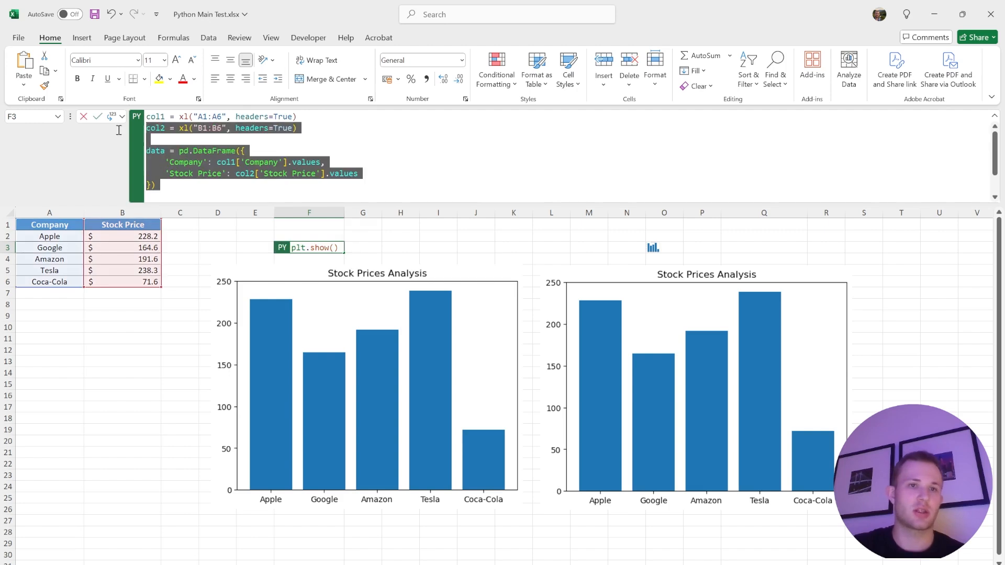
{"action": "left_click", "coordinate": [225, 190]}
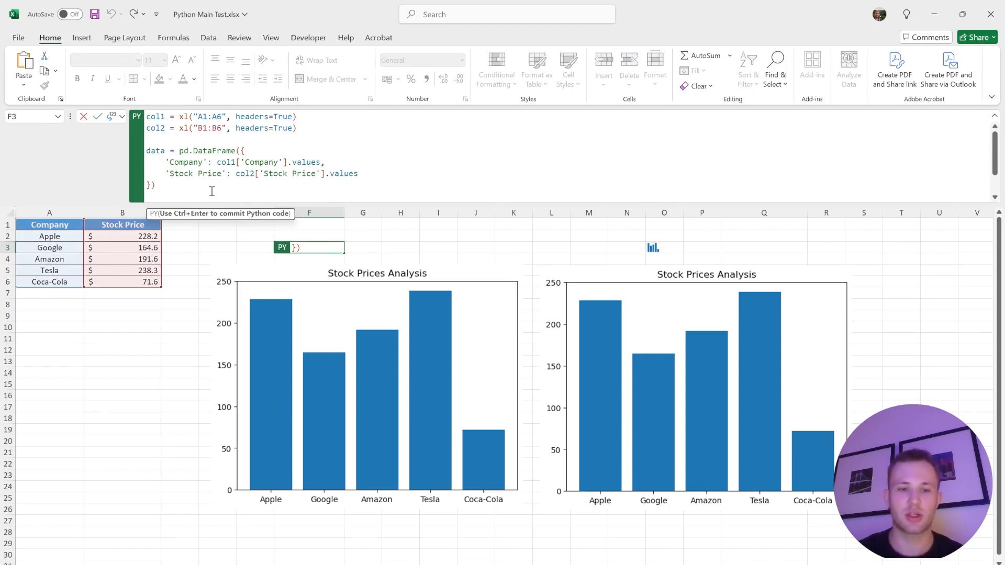
{"action": "key", "text": "Escape"}
{"action": "left_click", "coordinate": [657, 247]}
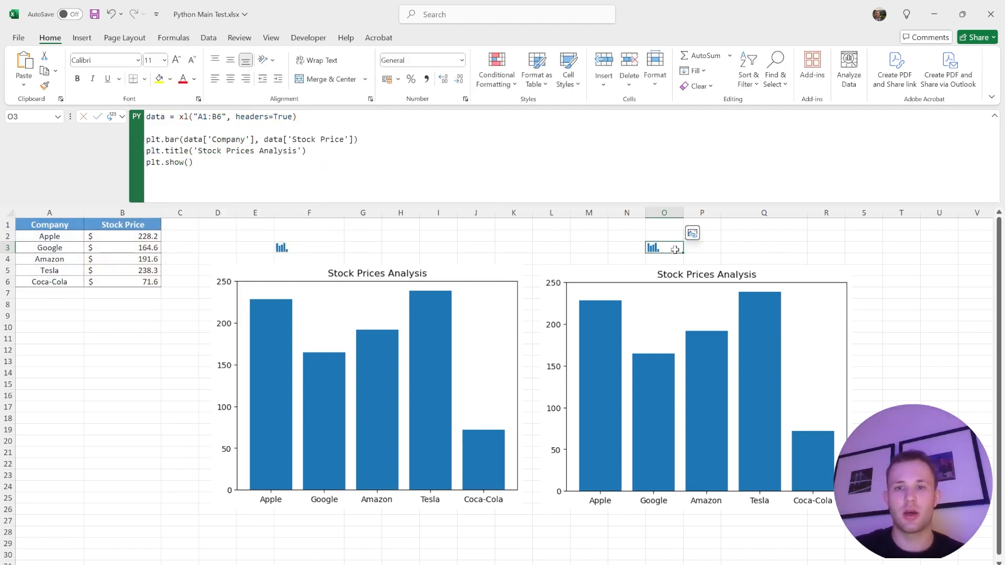
{"action": "left_click_drag", "start_coordinate": [63, 226], "coordinate": [153, 283]}
{"action": "left_click", "coordinate": [673, 249]}
{"action": "left_click_drag", "start_coordinate": [313, 115], "coordinate": [68, 113]}
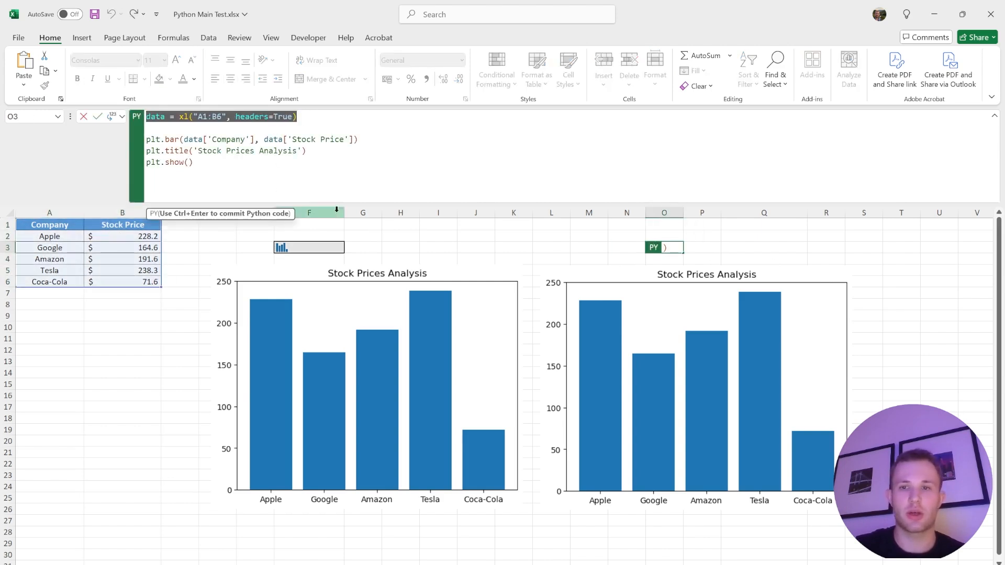
{"action": "key", "text": "Escape"}
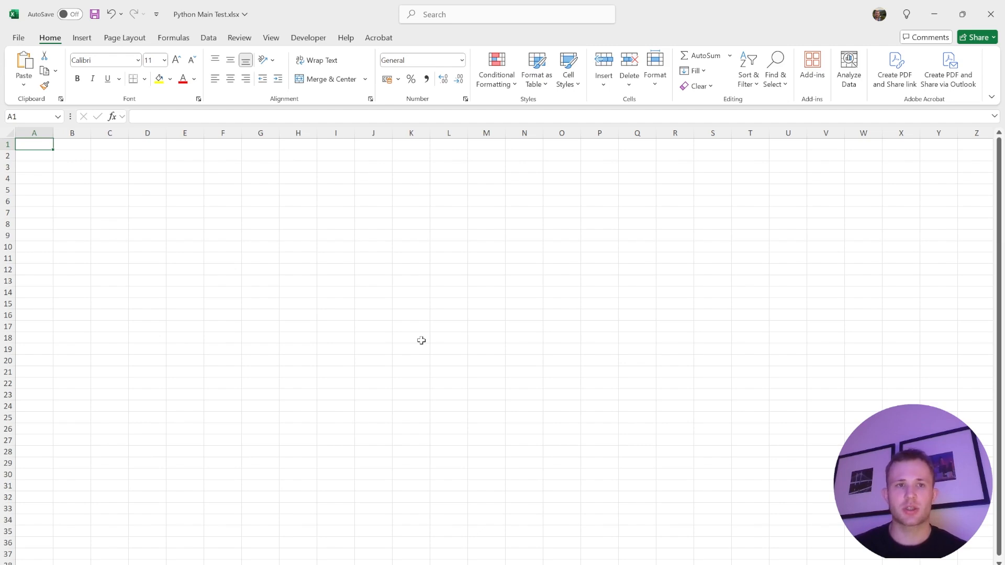
- On the blank sheet, commit the Python code fruit = 'orange' in B2, widen column B and move the formula to G3
{"action": "key", "text": "Right"}
{"action": "key", "text": "Down"}
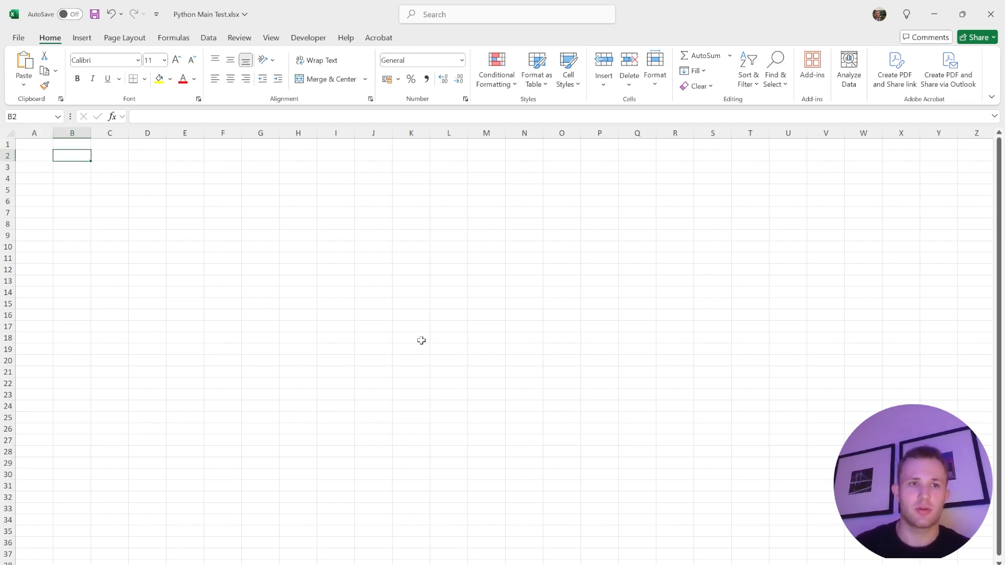
{"action": "type", "text": "=py"}
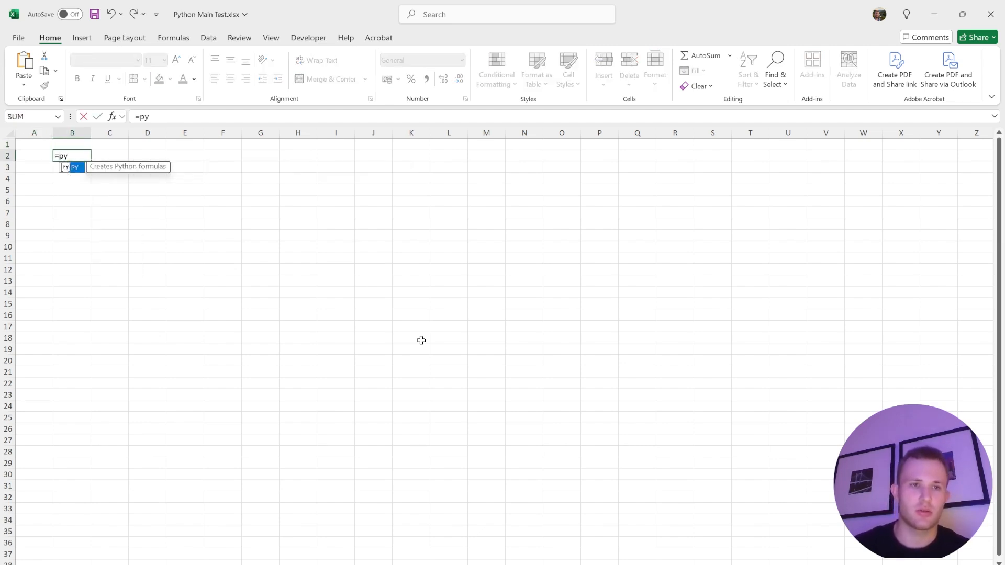
{"action": "key", "text": "Tab"}
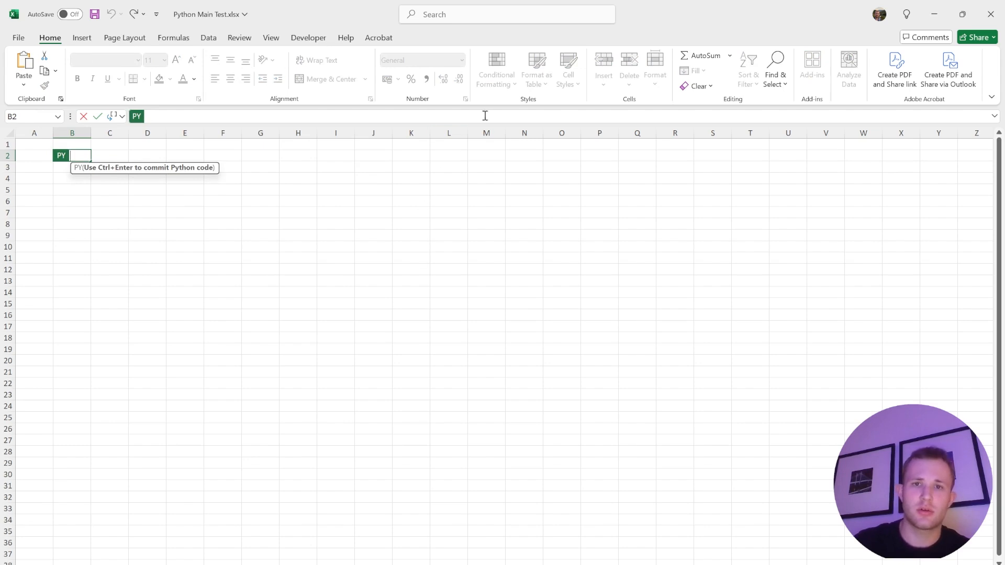
{"action": "key", "text": "ctrl+shift+u"}
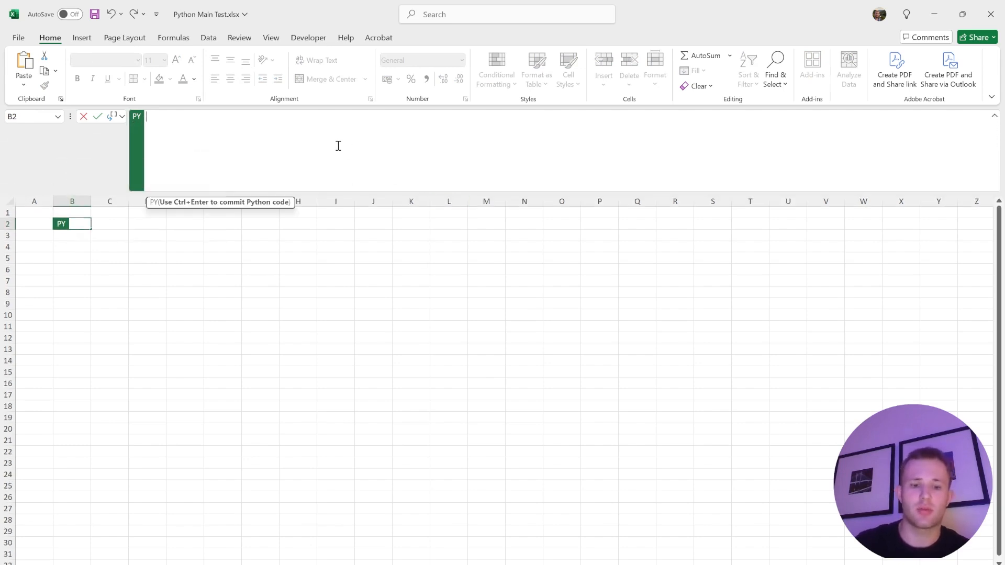
{"action": "type", "text": "fruit ="}
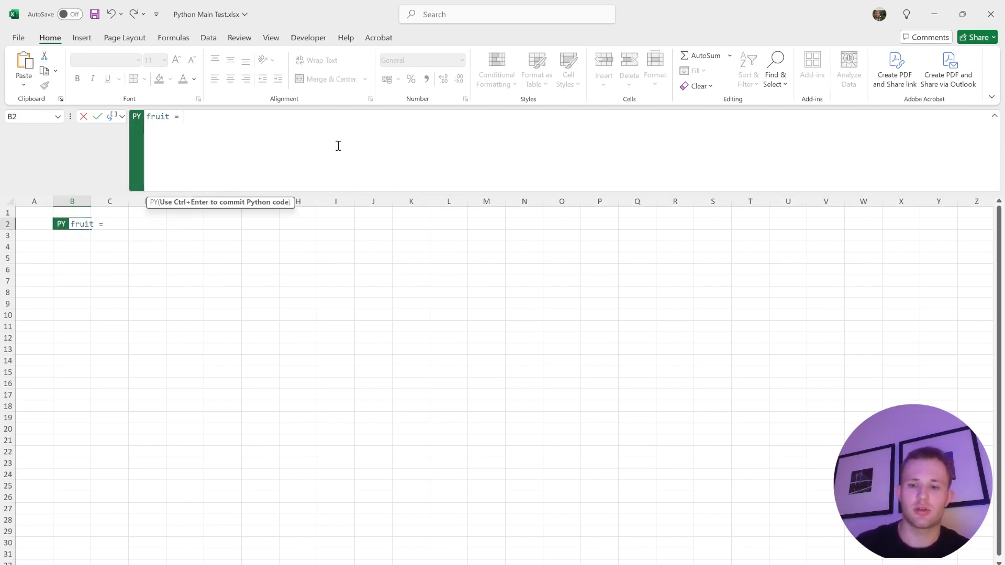
{"action": "type", "text": " 'orange"}
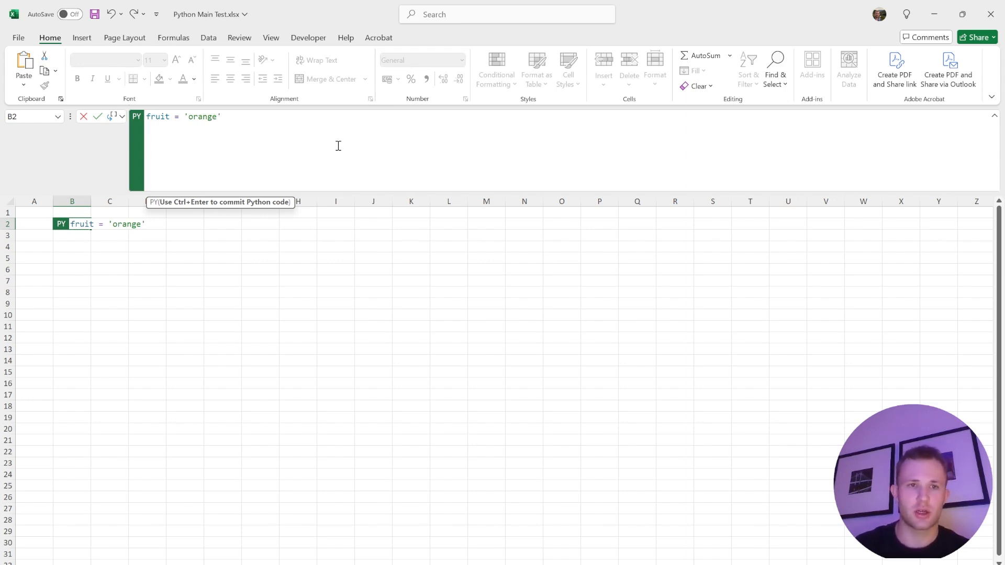
{"action": "key", "text": "ctrl+Return"}
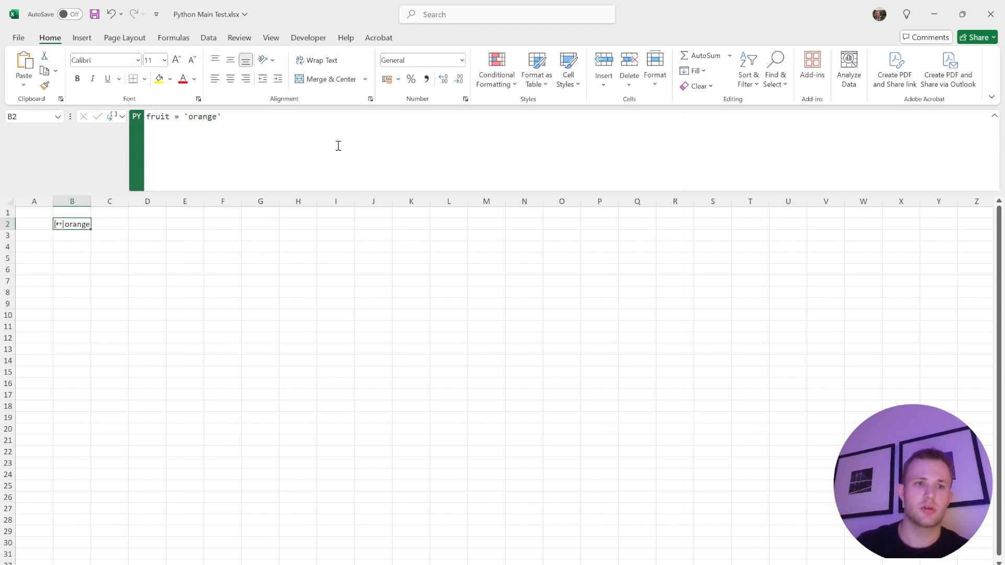
{"action": "left_click_drag", "start_coordinate": [86, 202], "coordinate": [279, 243]}
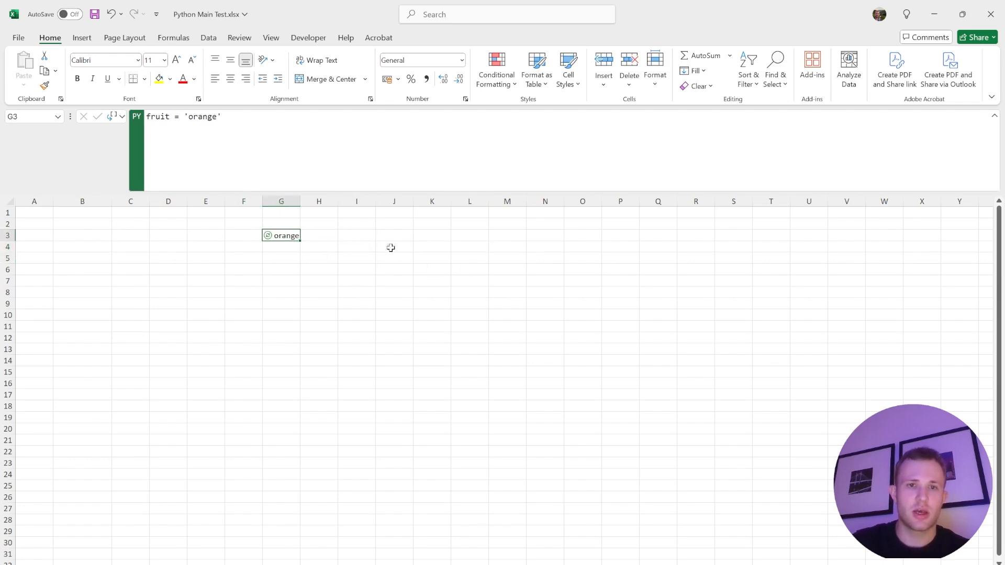
- Enter the Python formula len(fruit) in D3 and autofit column D
{"action": "left_click", "coordinate": [176, 237]}
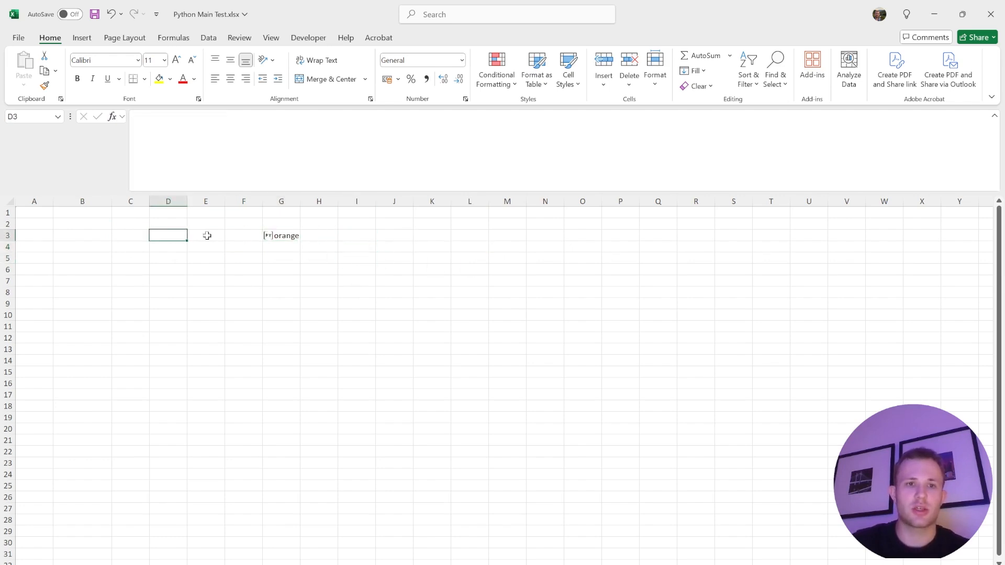
{"action": "left_click", "coordinate": [185, 144]}
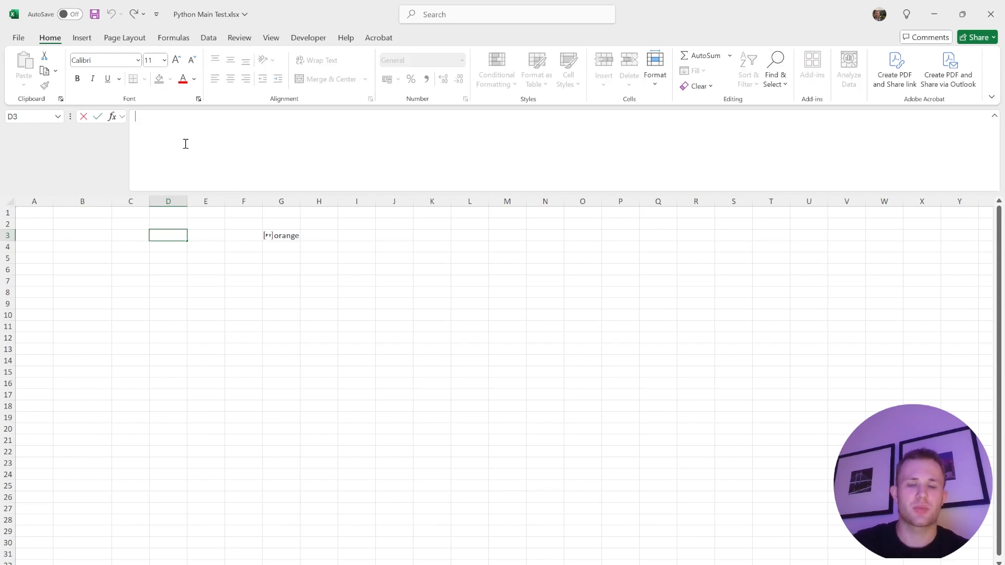
{"action": "type", "text": "=py"}
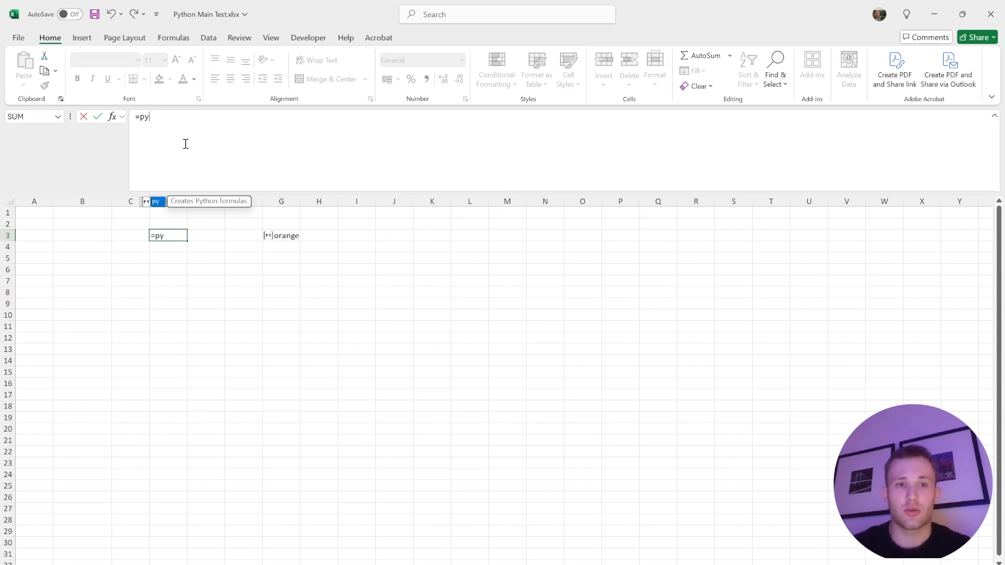
{"action": "key", "text": "Tab"}
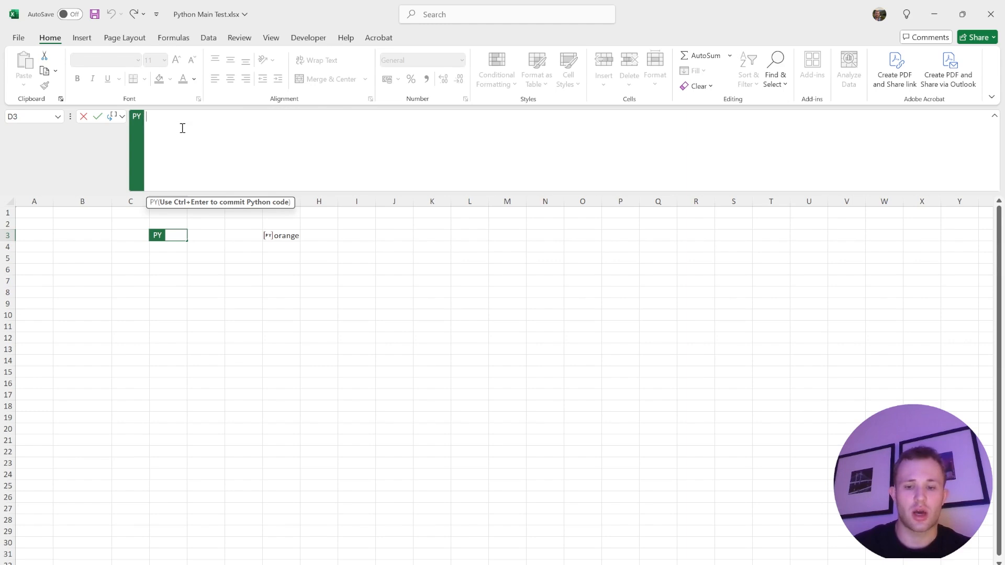
{"action": "type", "text": "len"}
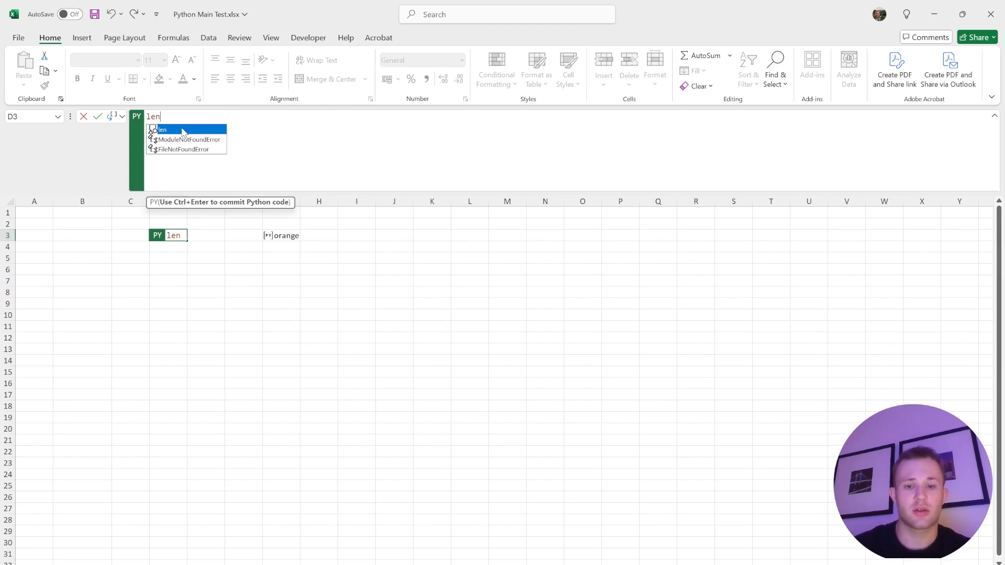
{"action": "type", "text": "(fruit"}
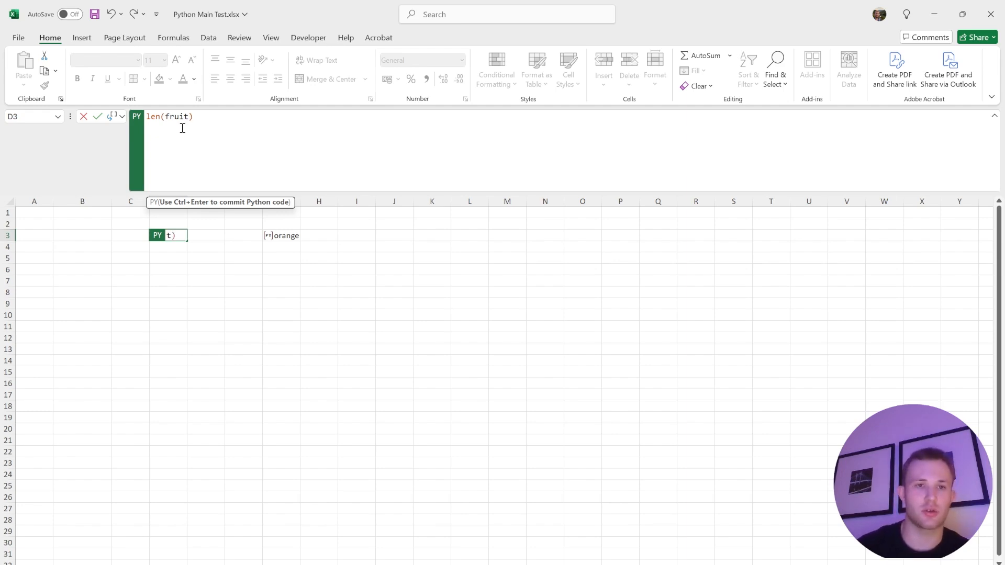
{"action": "key", "text": "ctrl+Return"}
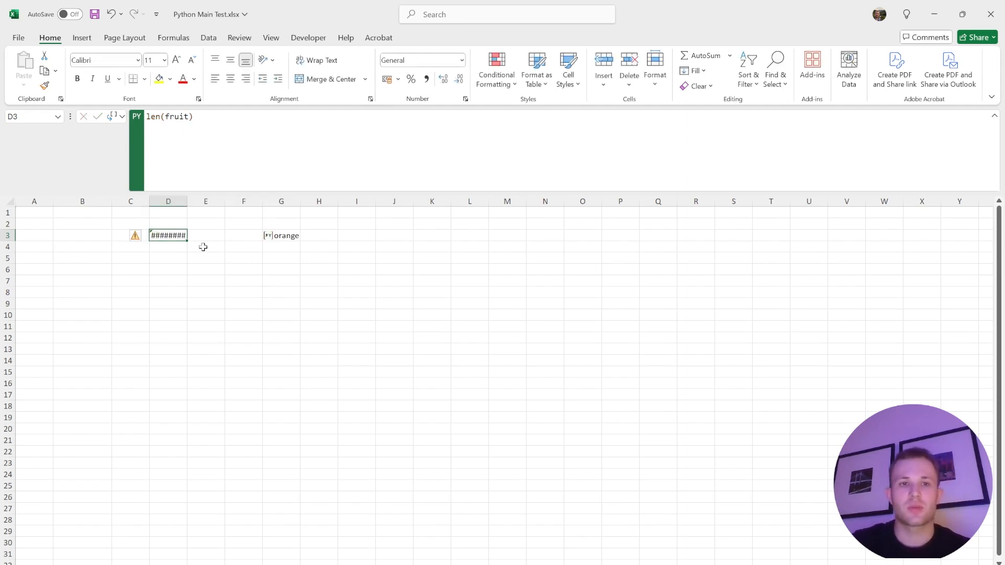
{"action": "double_click", "coordinate": [187, 201]}
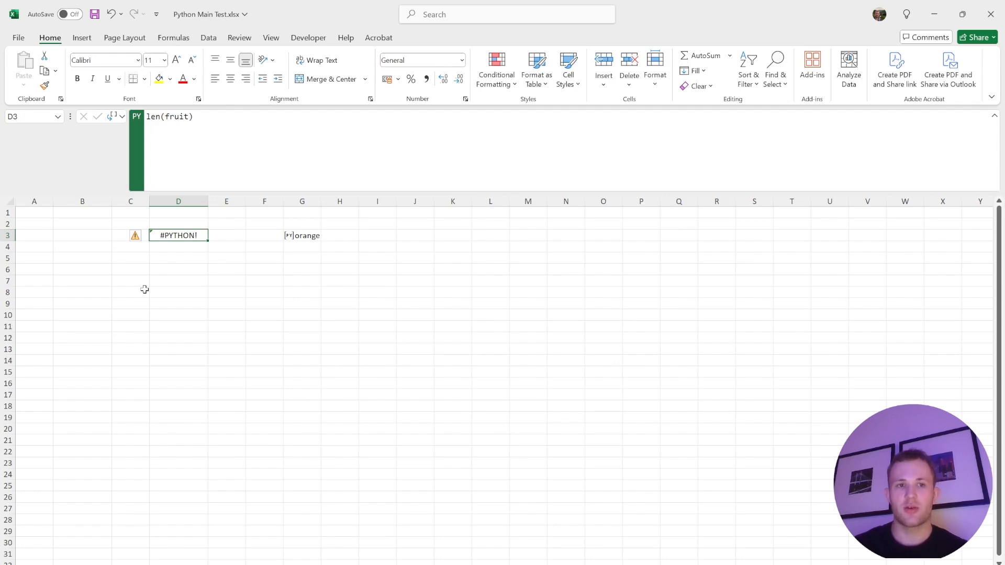
- Examine the calculation order row by row through rows 1 to 4 and check the Python code in D3 and G3
{"action": "left_click", "coordinate": [42, 214]}
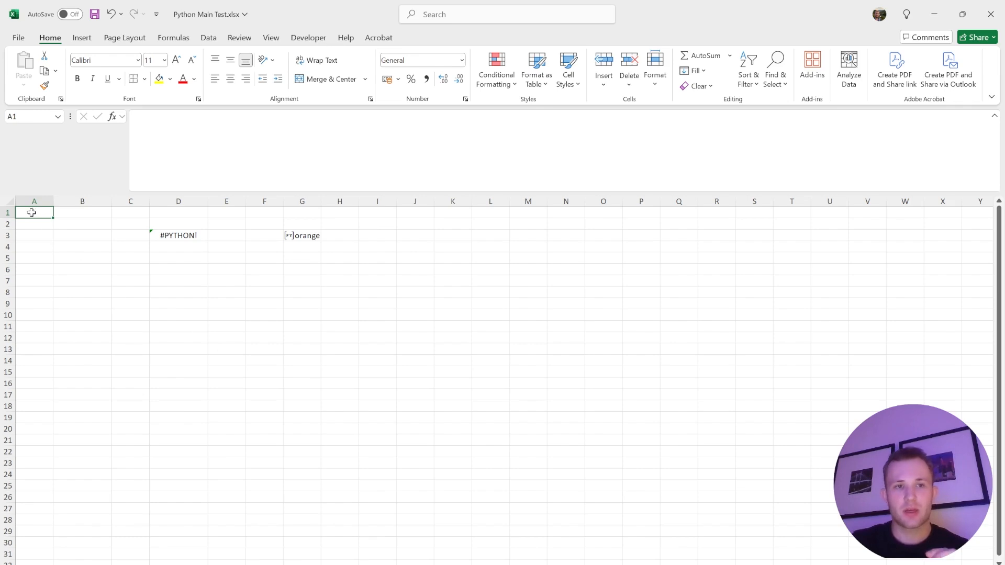
{"action": "left_click", "coordinate": [8, 212]}
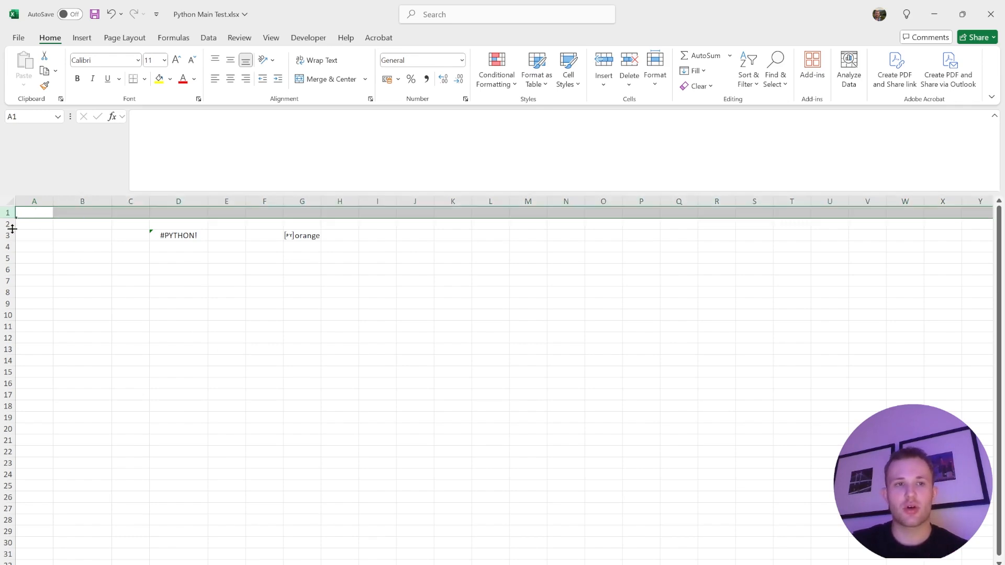
{"action": "left_click", "coordinate": [8, 224]}
{"action": "left_click", "coordinate": [6, 235]}
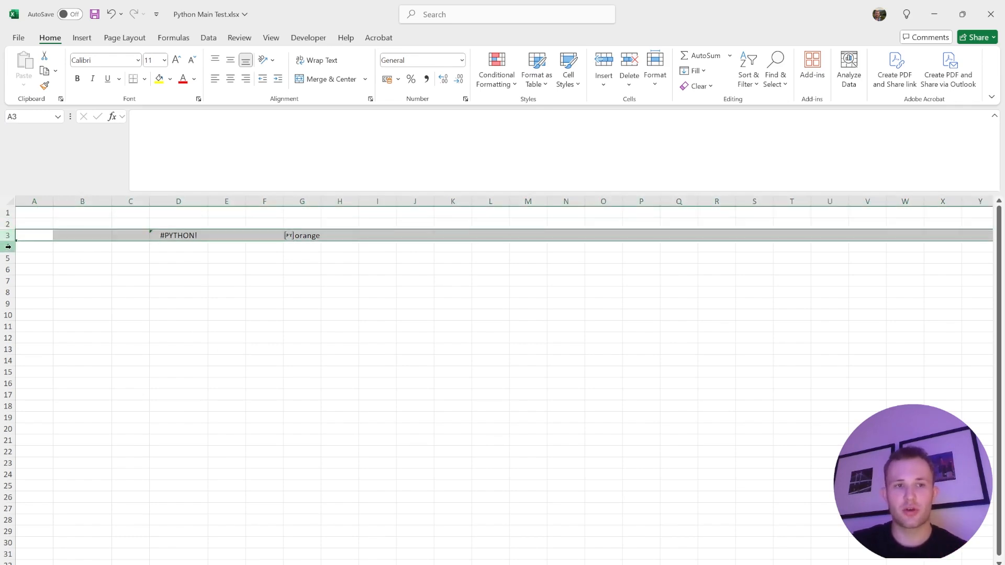
{"action": "left_click", "coordinate": [7, 247]}
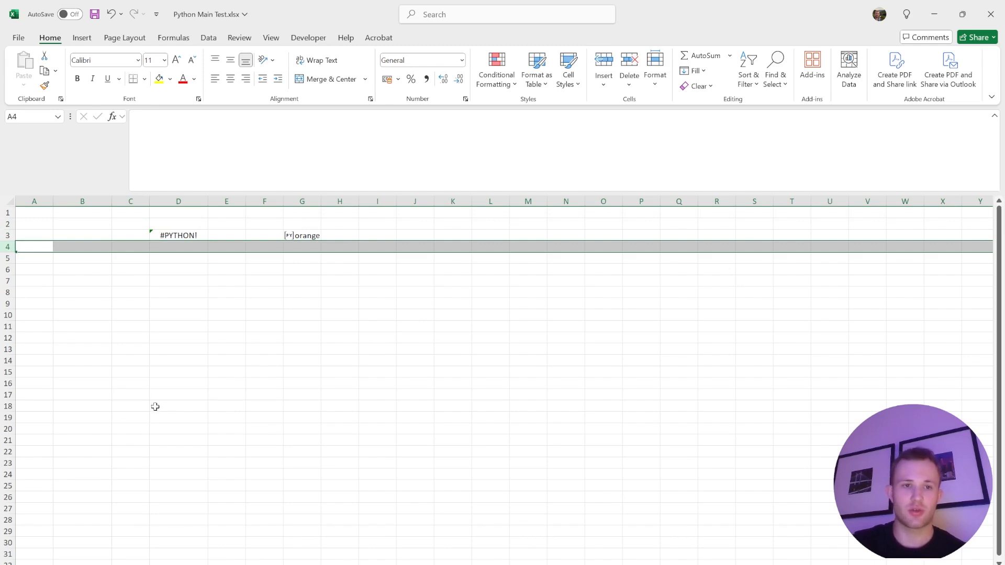
{"action": "left_click", "coordinate": [185, 240]}
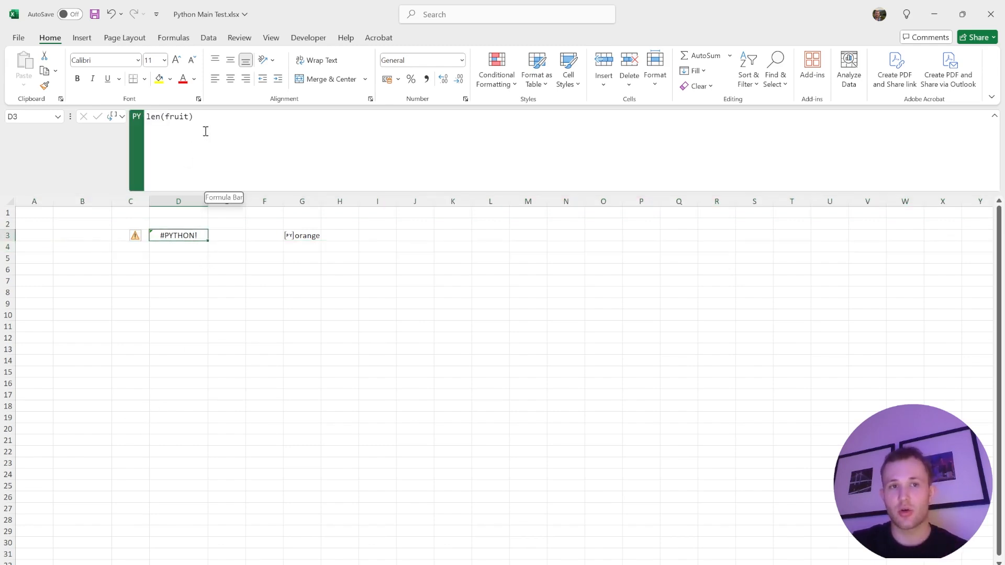
{"action": "left_click", "coordinate": [292, 240]}
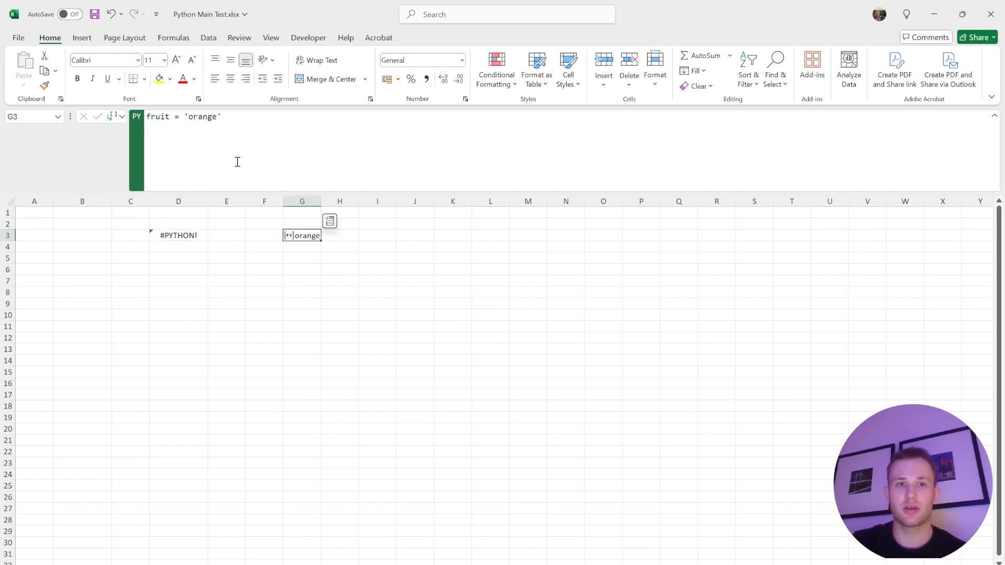
- Open the Python diagnostics for D3's error and move the len(fruit) formula to L8
{"action": "left_click", "coordinate": [175, 236]}
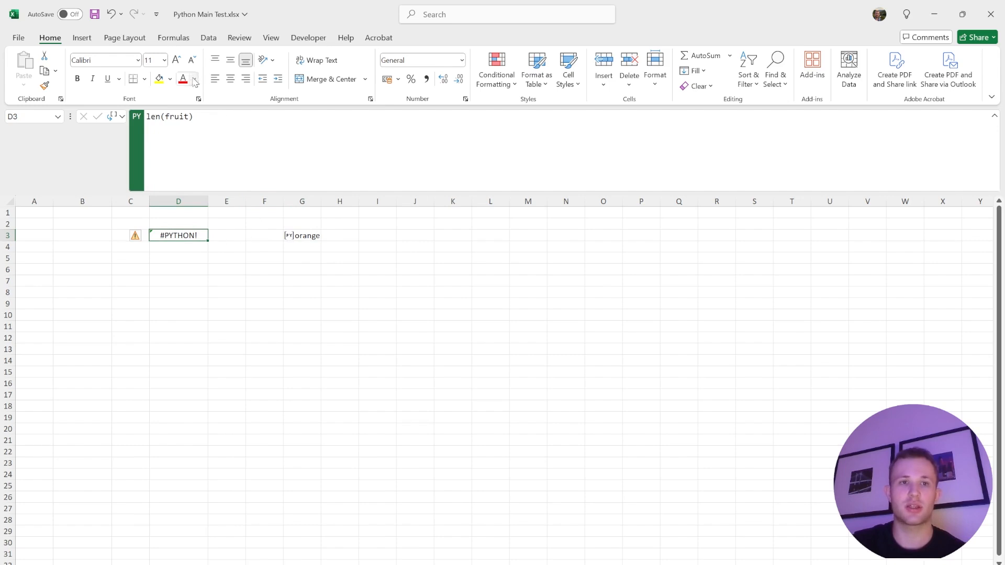
{"action": "left_click", "coordinate": [173, 37]}
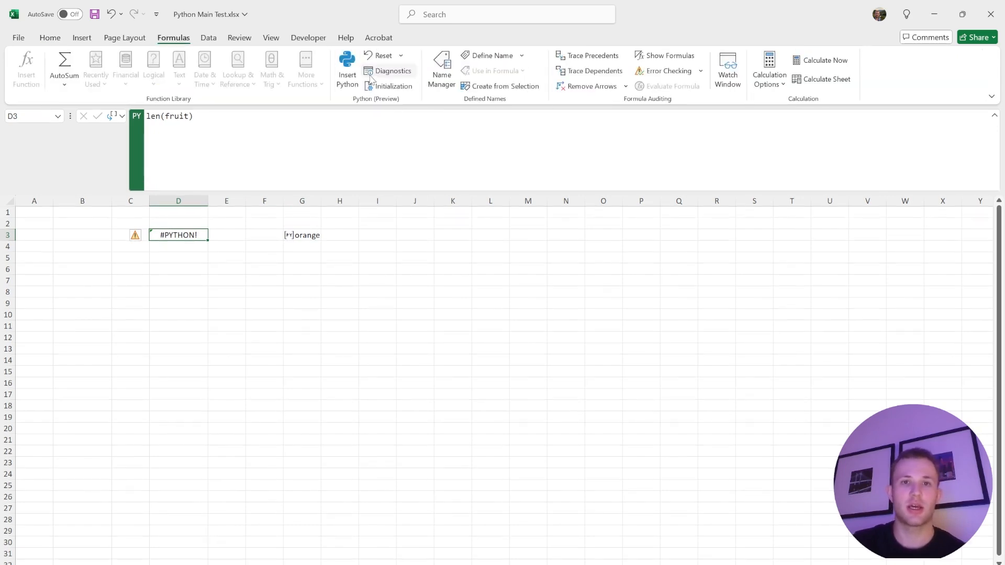
{"action": "left_click", "coordinate": [387, 71]}
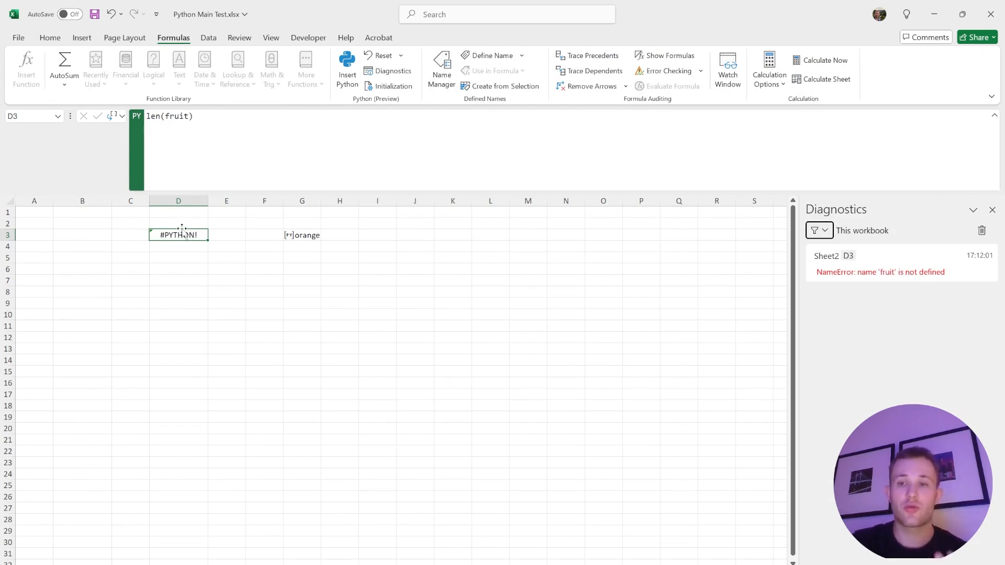
{"action": "left_click_drag", "start_coordinate": [182, 231], "coordinate": [519, 293]}
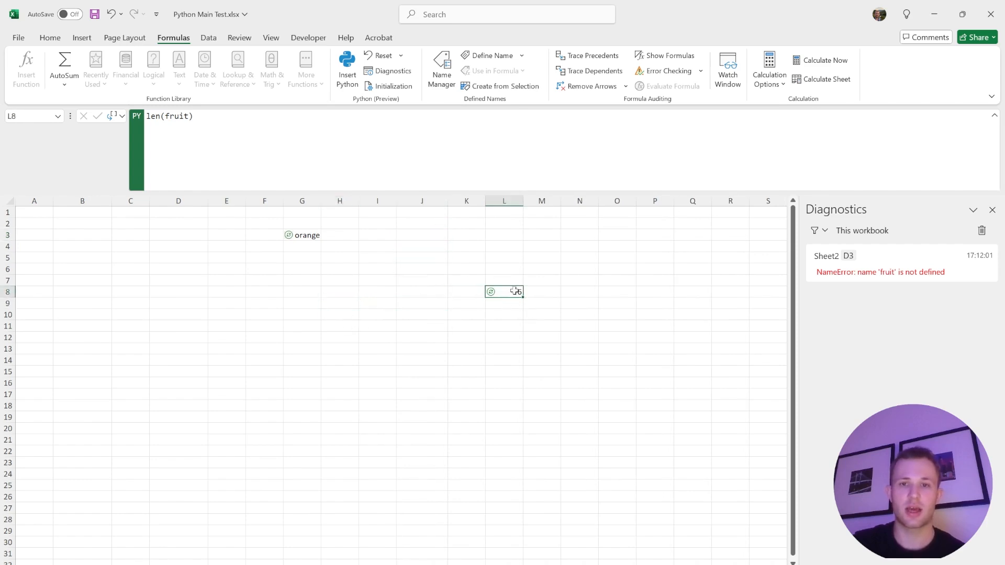